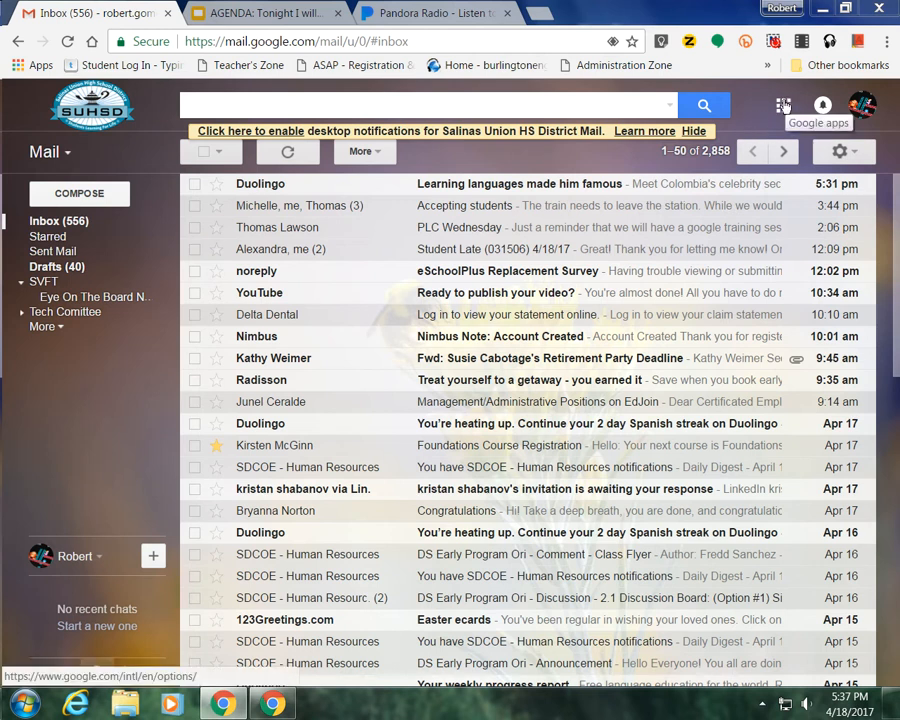
Show the Google apps launcher from the grid icon at the top right of Gmail.
click(784, 106)
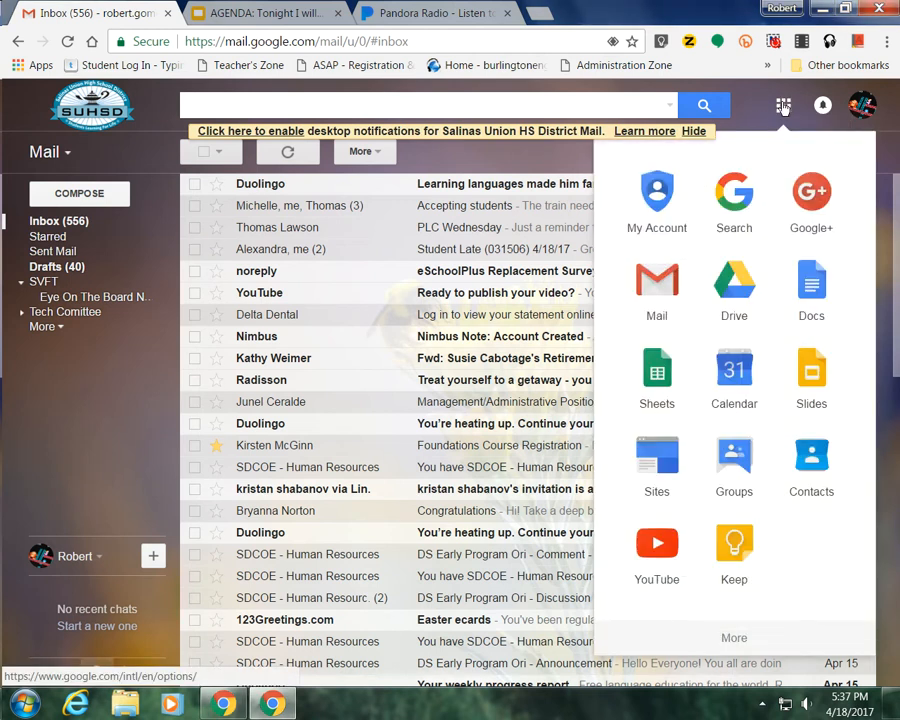
Open Google Drive and go to My Drive › Q4 2017 › documents.
click(736, 300)
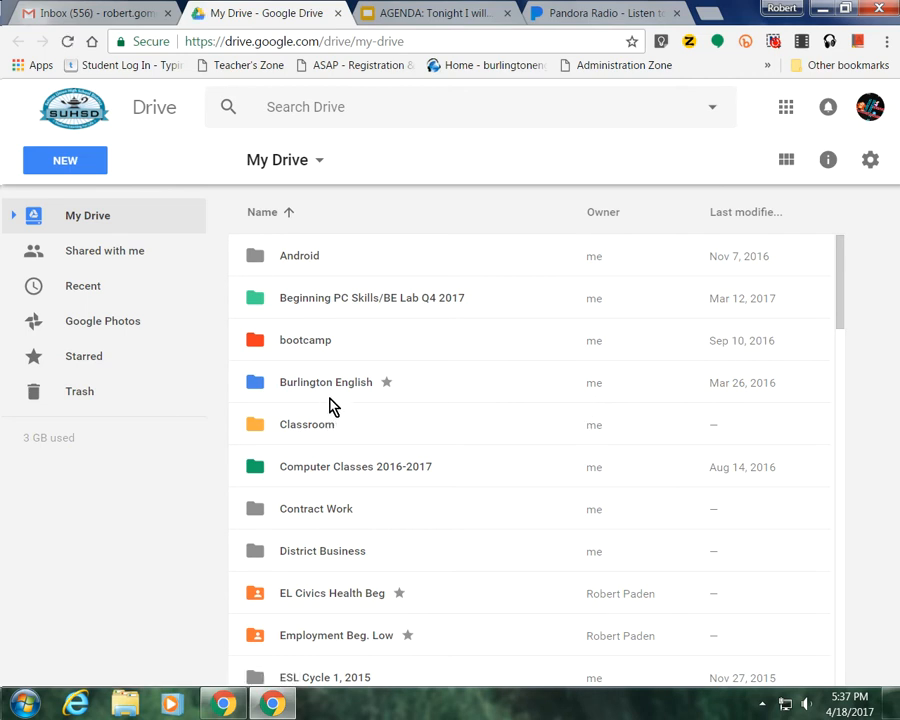
scroll(331, 404, down, 1)
scroll(333, 405, down, 5)
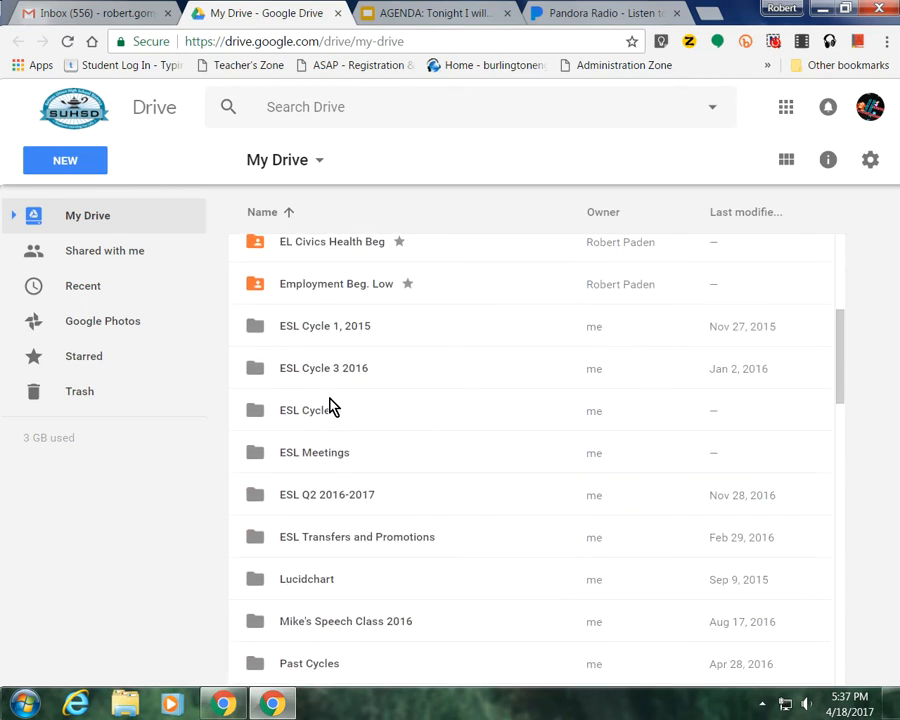
scroll(331, 404, down, 2)
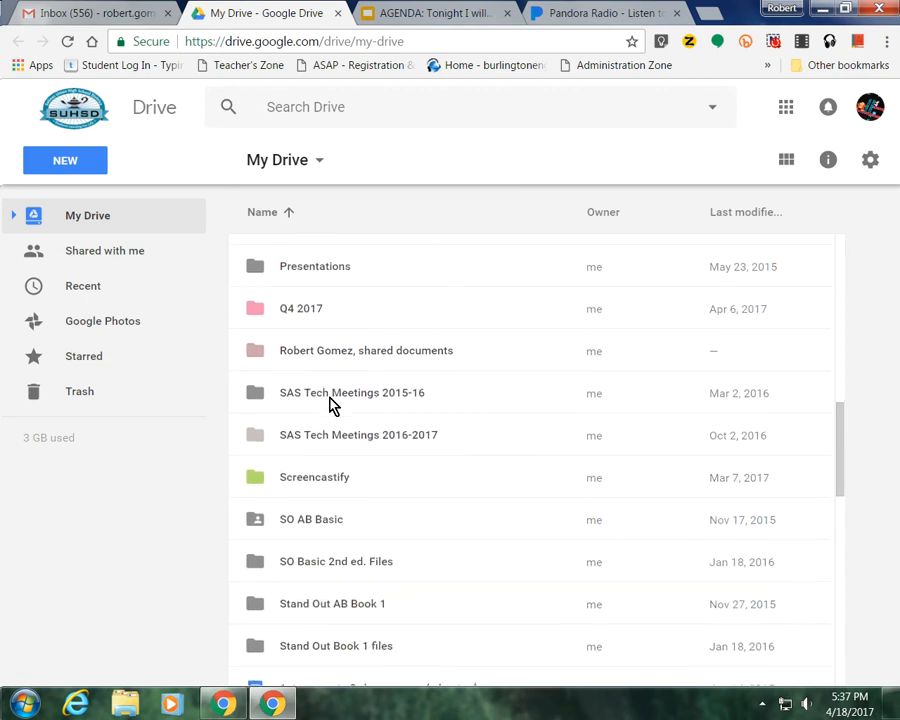
scroll(397, 411, up, 1)
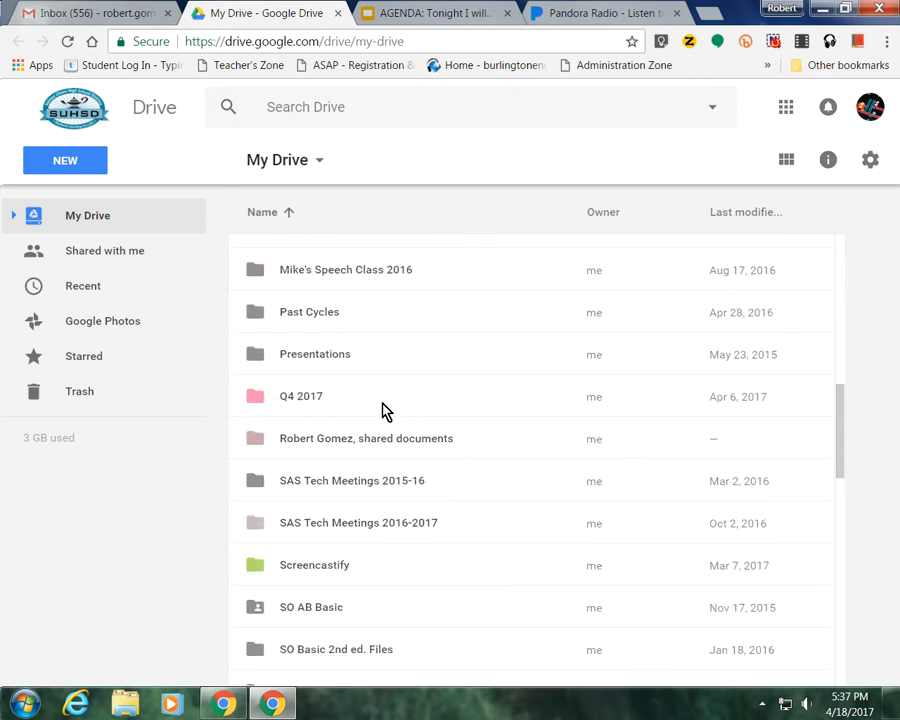
double_click(256, 404)
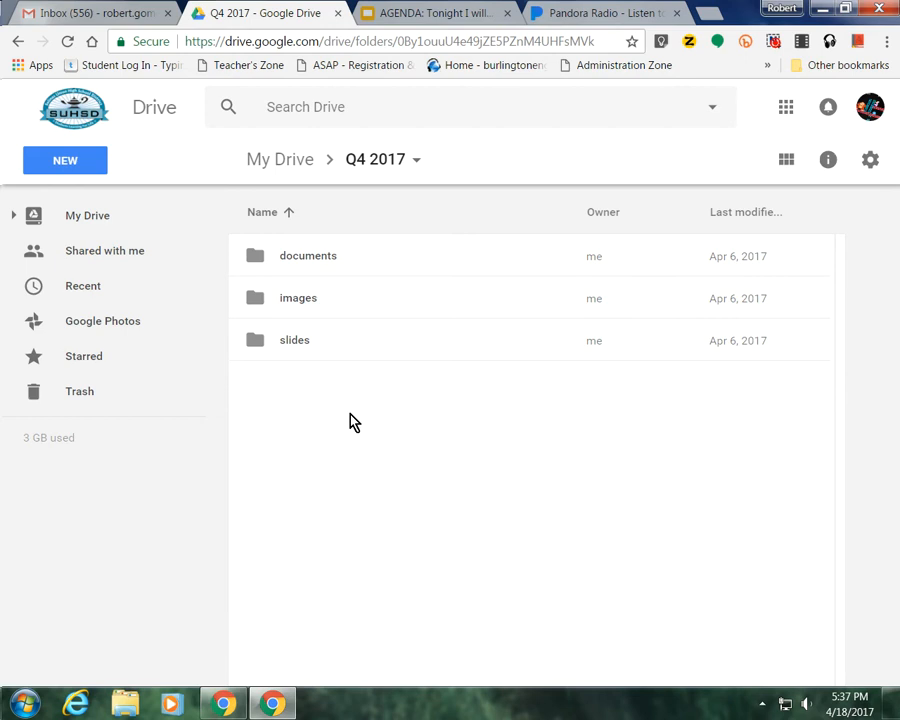
double_click(260, 265)
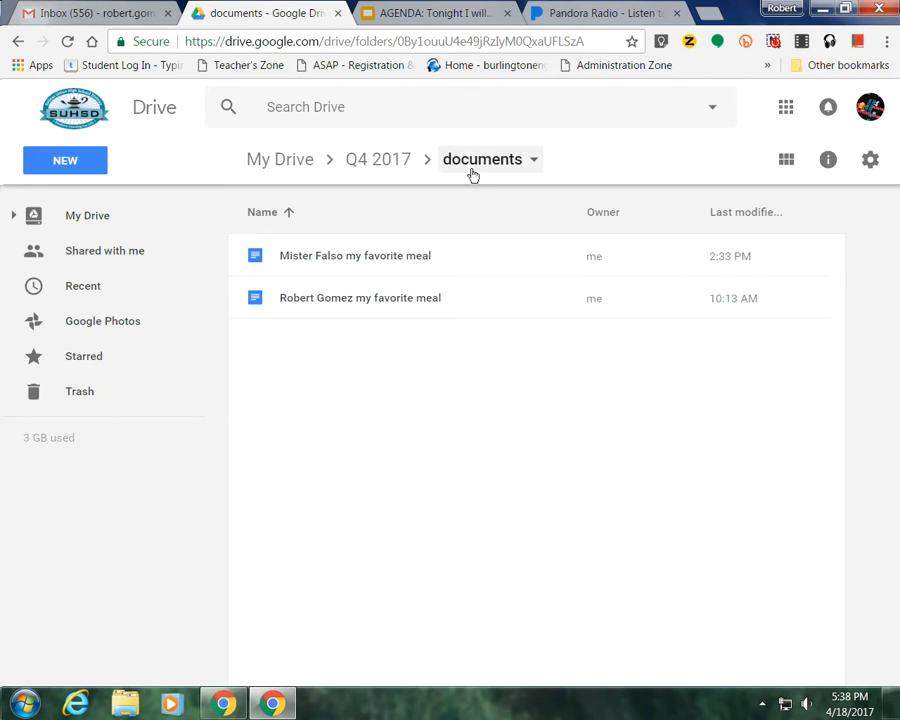
Add a new blank Google Docs document to the documents folder.
click(84, 162)
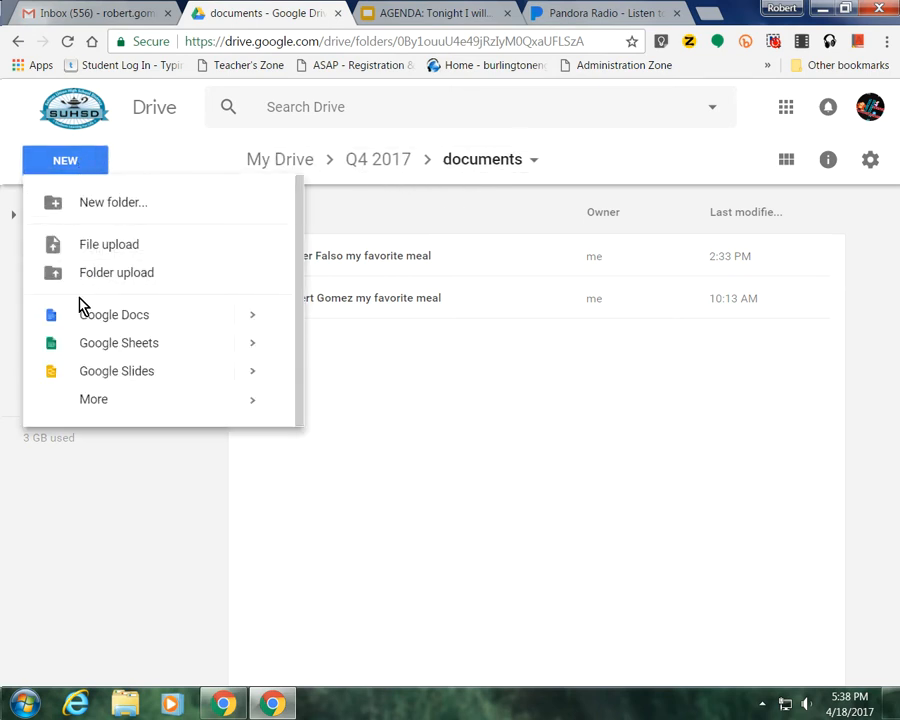
click(86, 318)
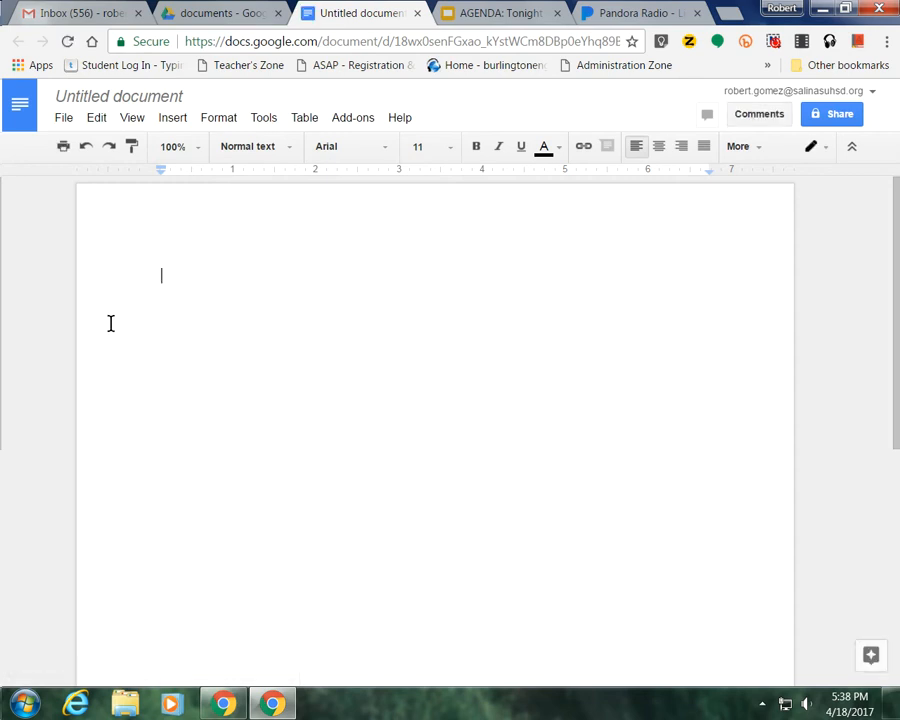
Retitle the Untitled document as the student's full name plus 'My Favorite Song'.
click(157, 97)
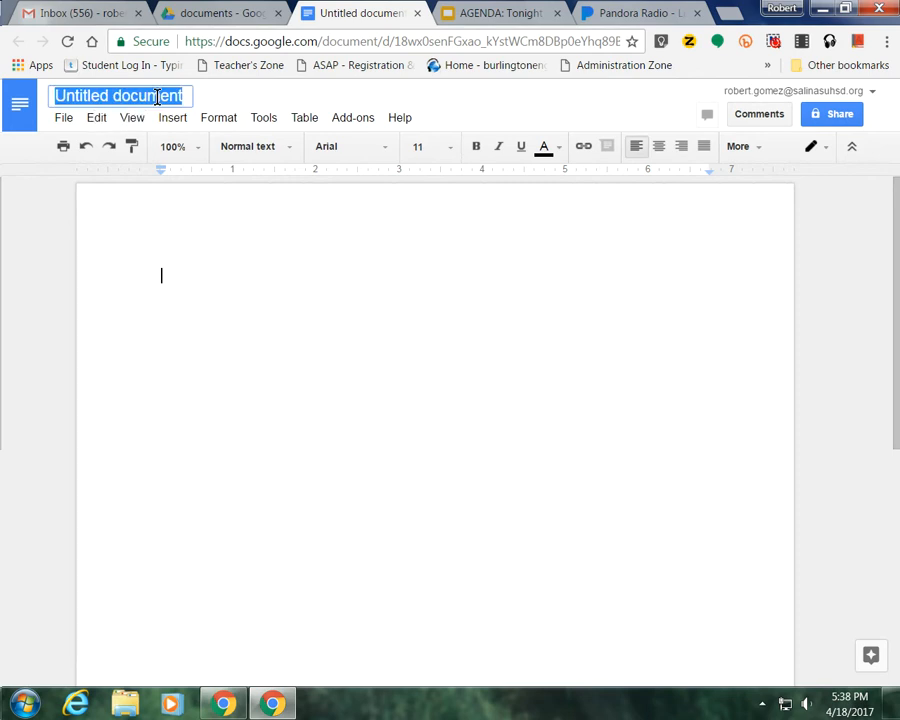
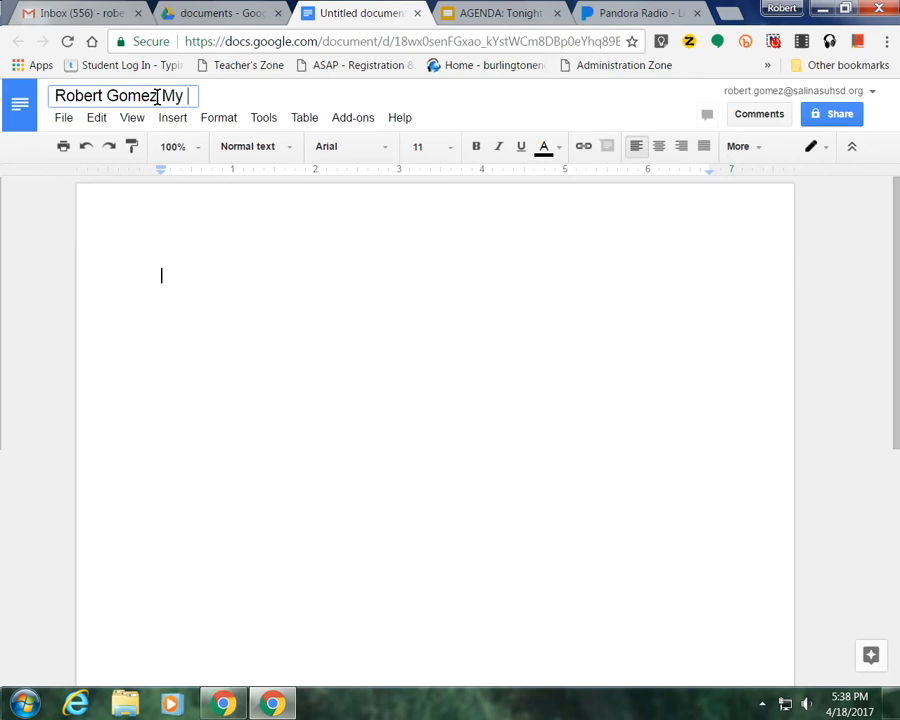
text(Favori)
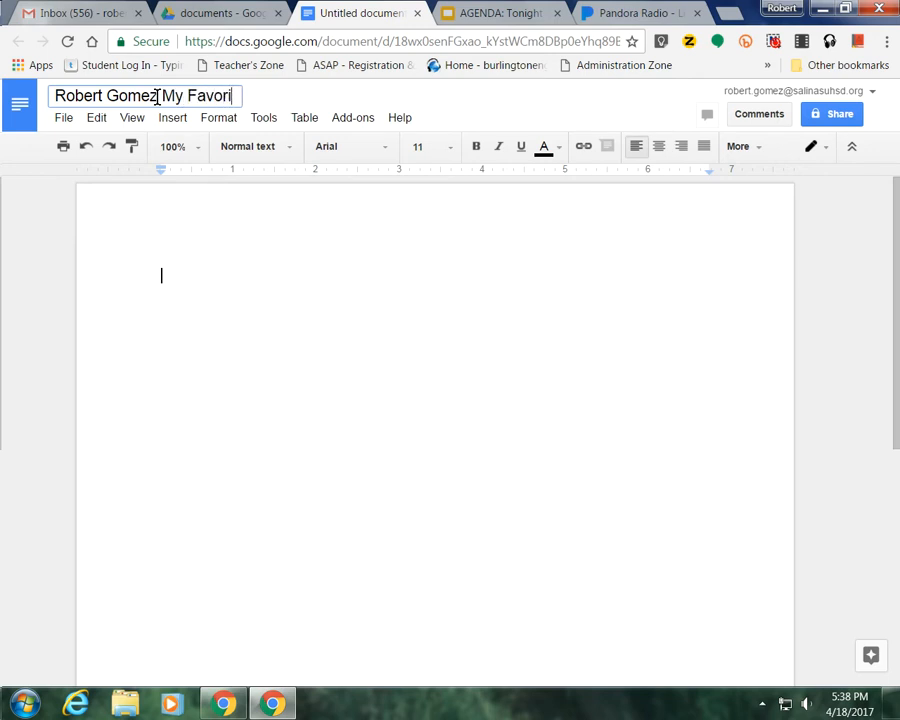
text(te Song)
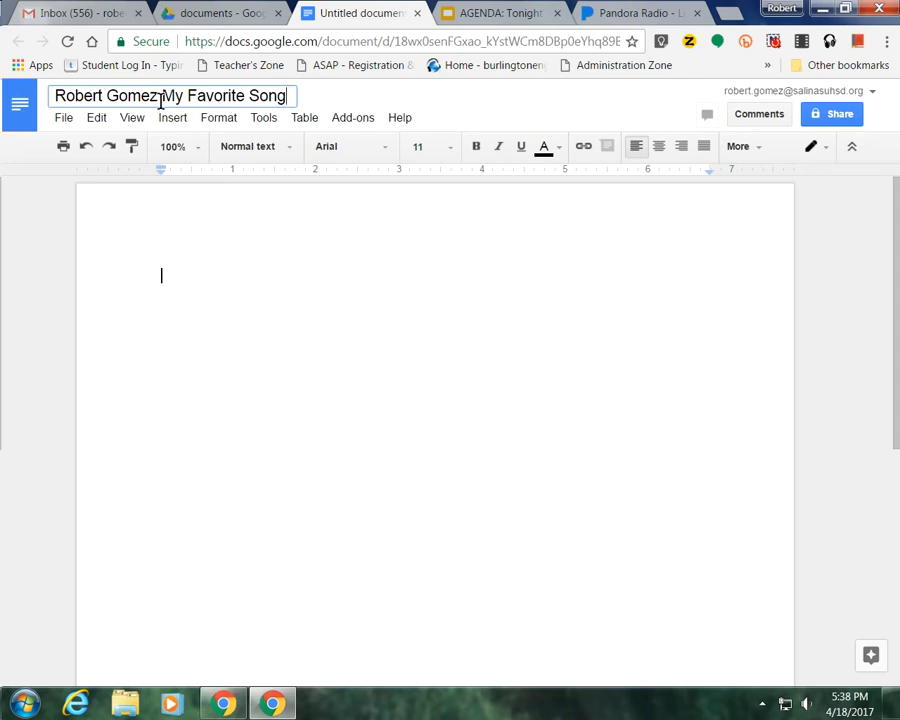
key(Return)
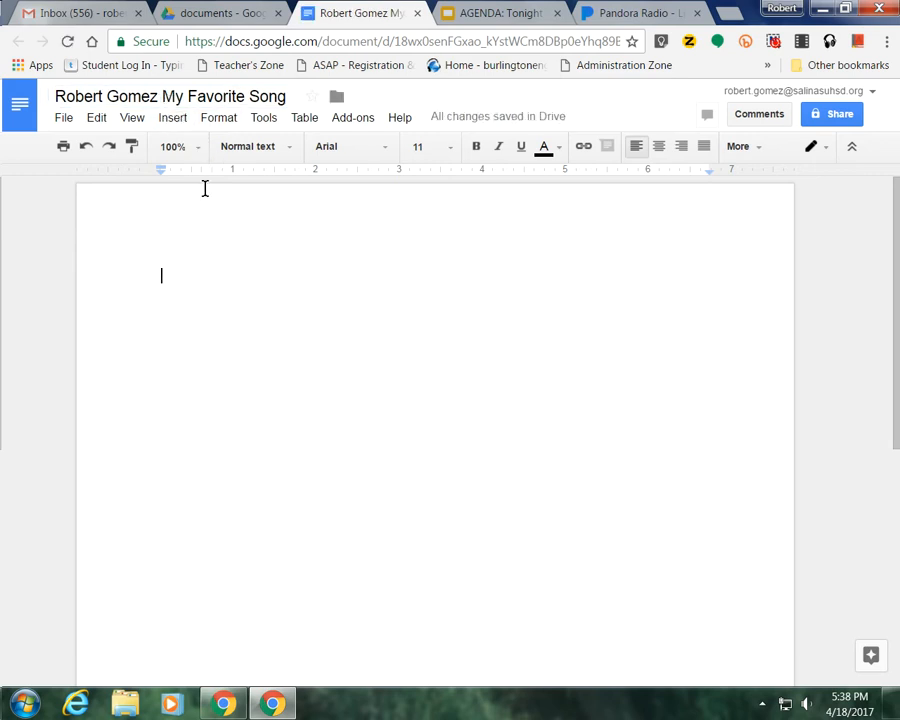
Set the empty first line's font to Calibri, size 12.
double_click(168, 273)
click(167, 282)
click(379, 159)
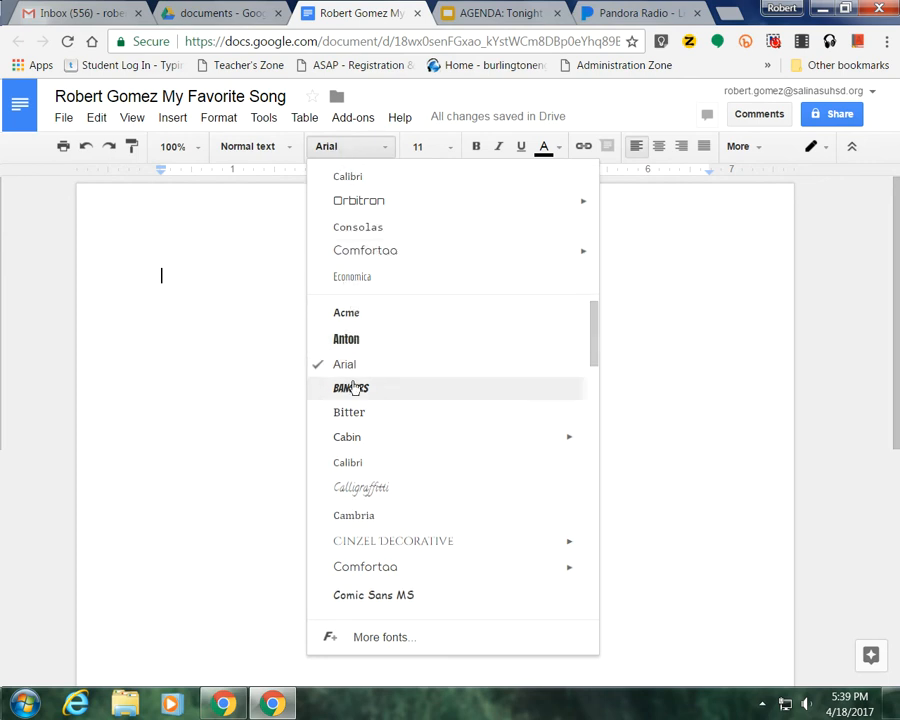
click(358, 470)
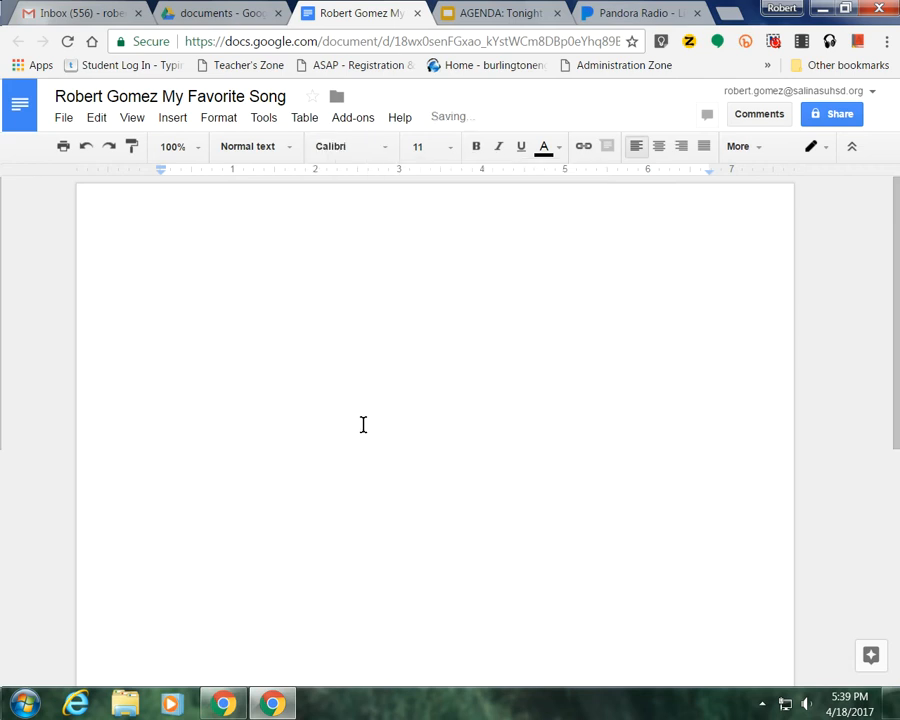
click(447, 153)
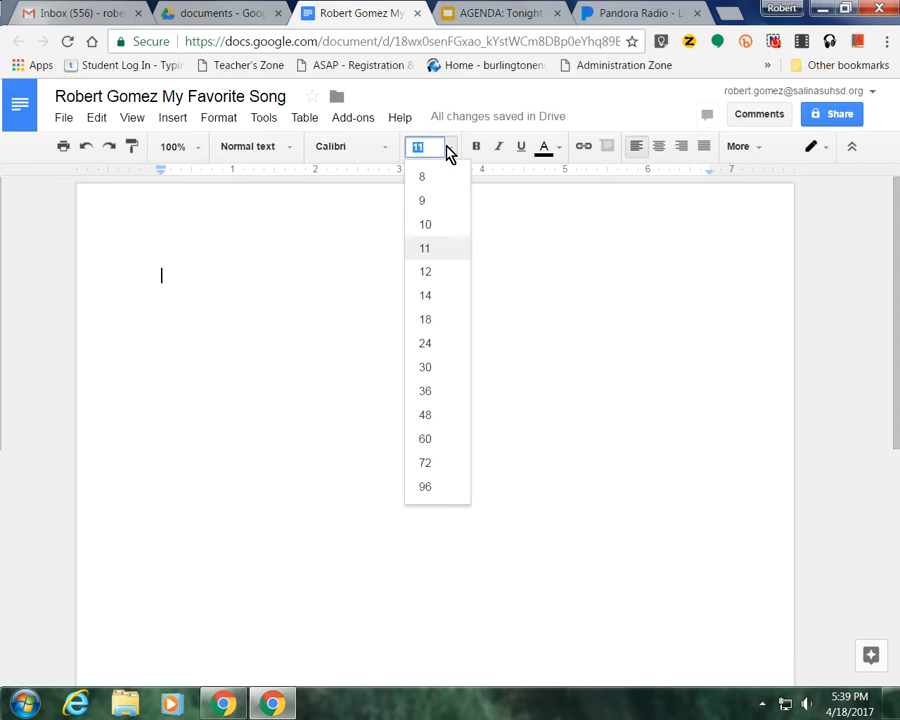
click(437, 281)
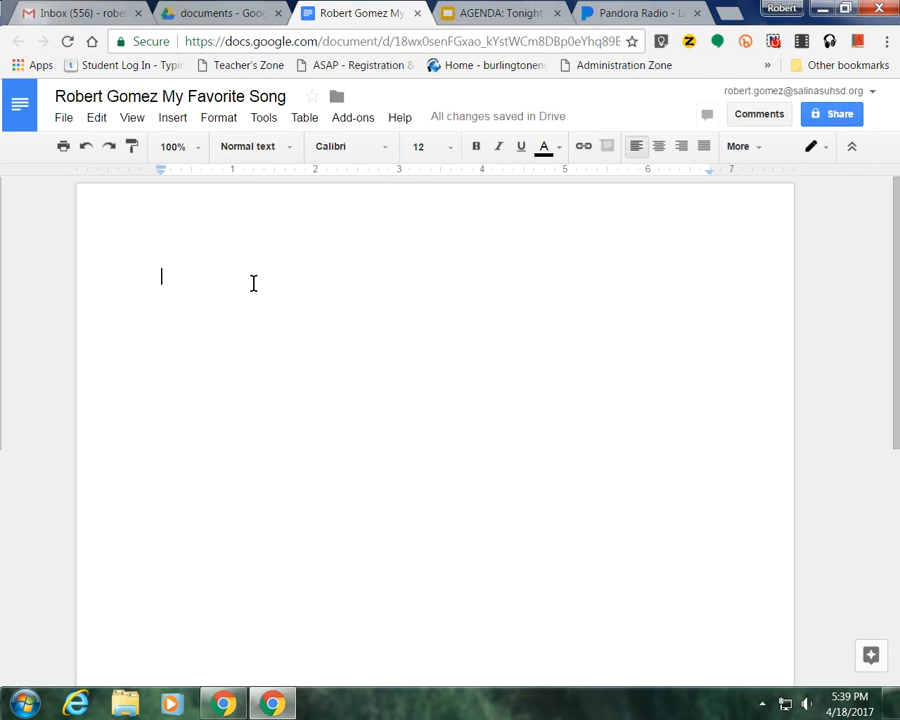
Type a centred 'My Favorite Song' heading and left-align the line below it.
text(My )
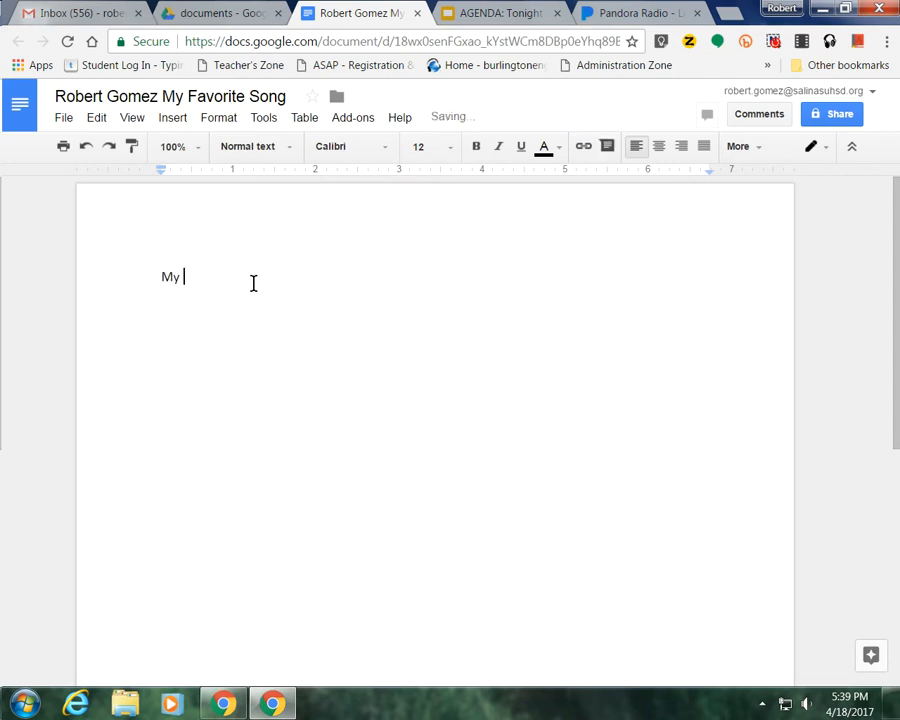
text(faorite)
key(BackSpace)
key(BackSpace)
key(BackSpace)
key(BackSpace)
key(BackSpace)
key(BackSpace)
key(BackSpace)
key(BackSpace)
key(BackSpace)
key(BackSpace)
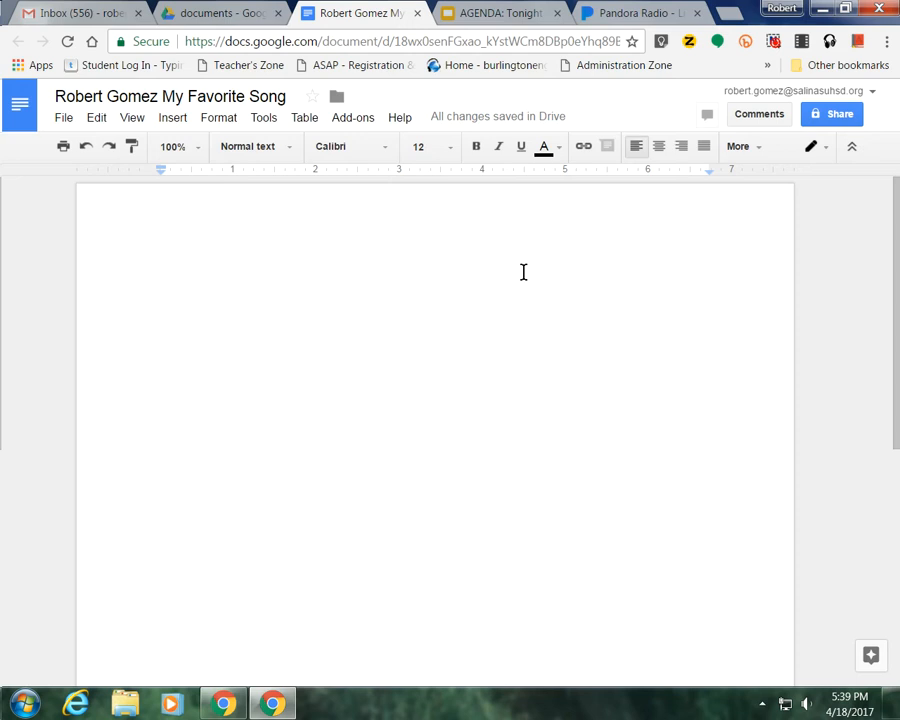
click(659, 148)
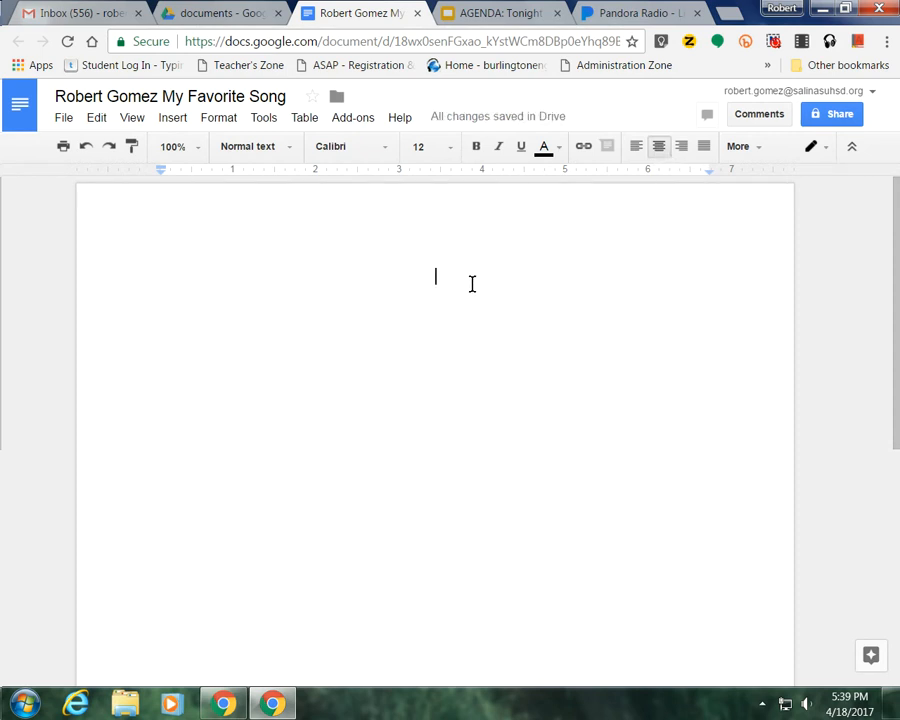
text(M)
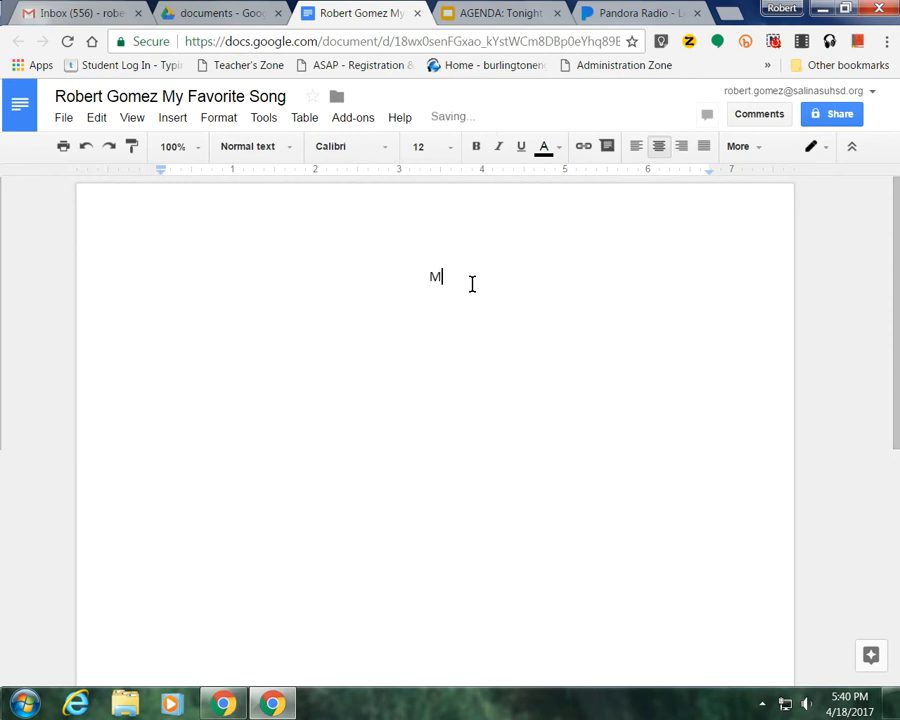
text(y Favorite Song)
key(Return)
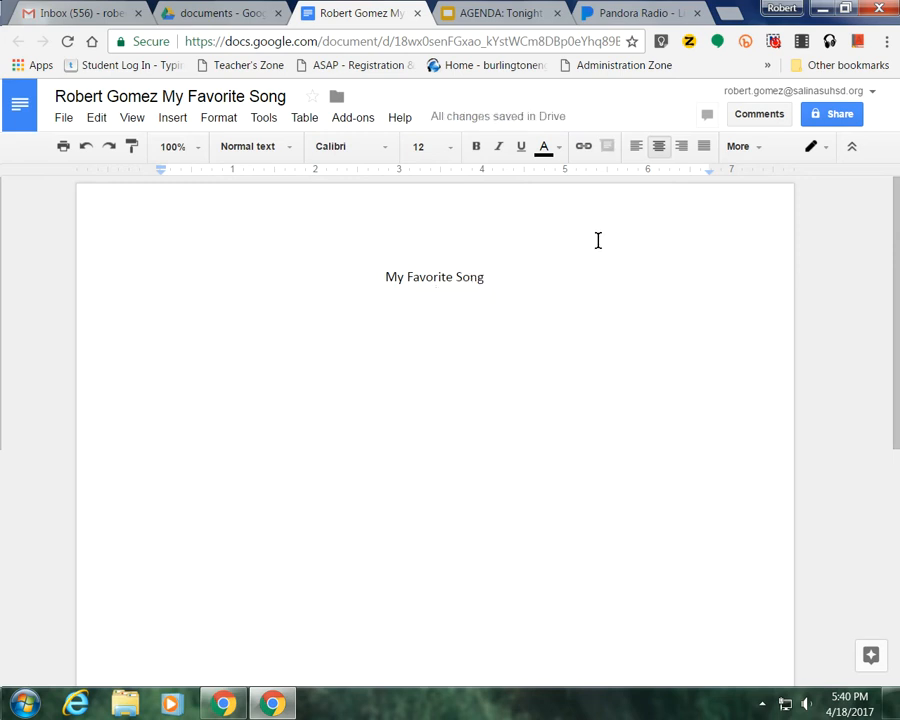
click(636, 152)
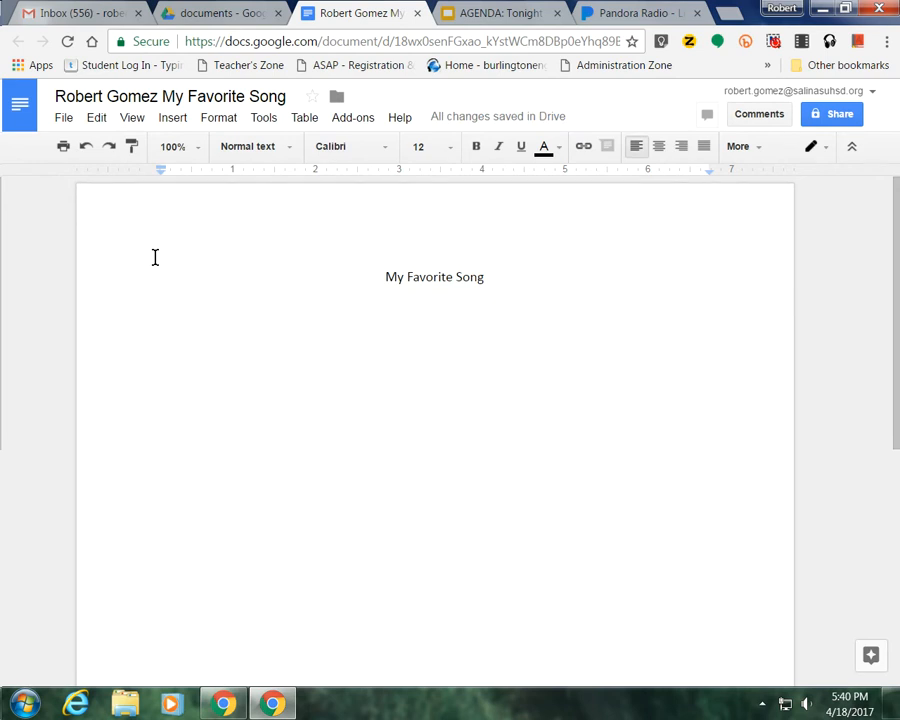
Type 'My favorite song is The Killing Moon by Echo and the Bunnymen.' and begin the next sentence.
text(My fa)
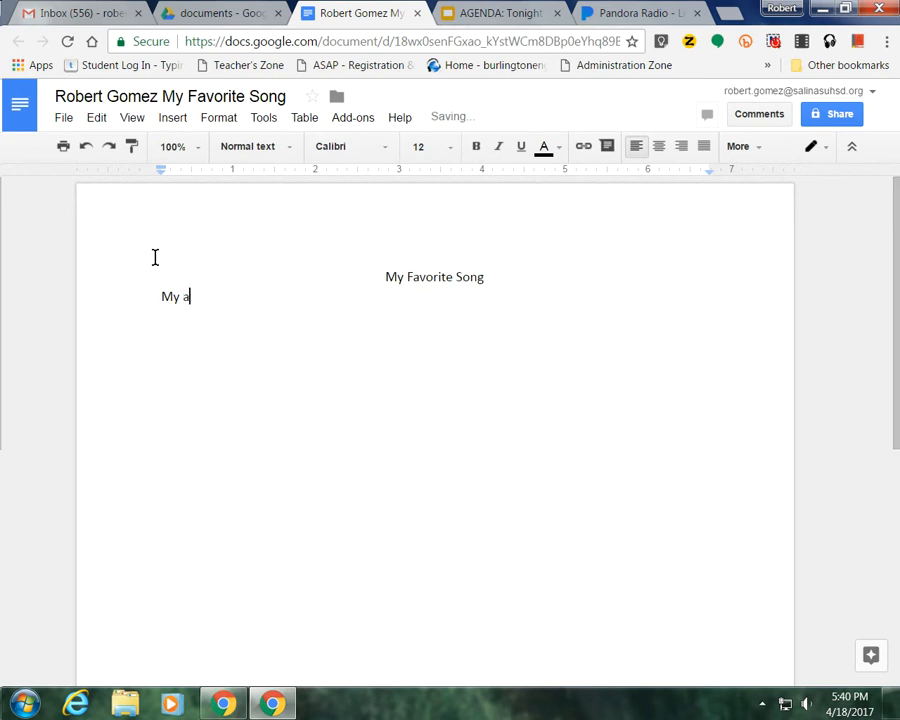
text(vorite song is The Killing Moon )
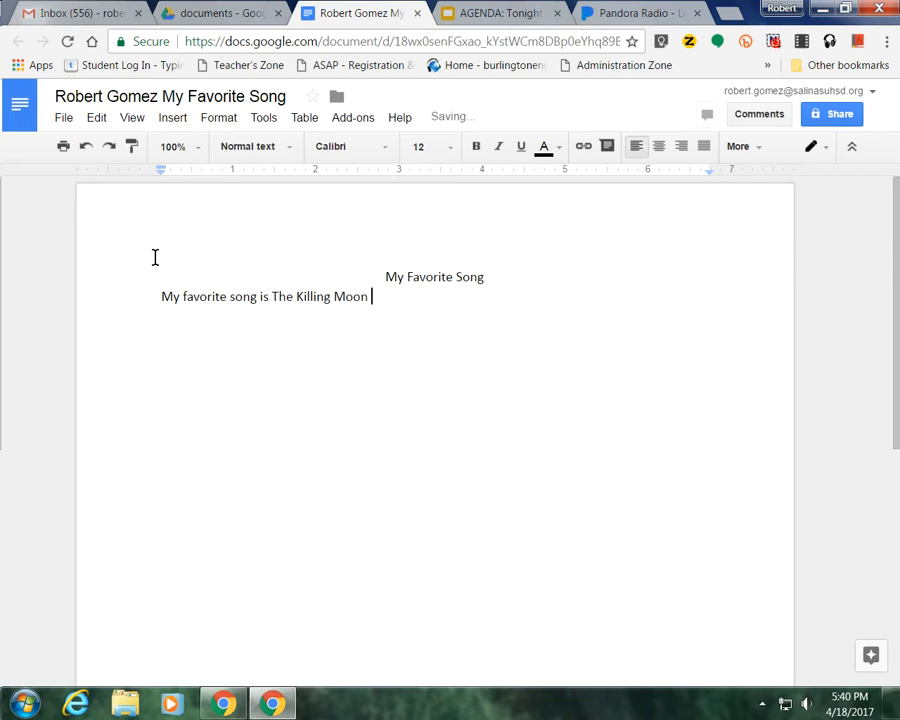
text(by Echo and the Bunnymen)
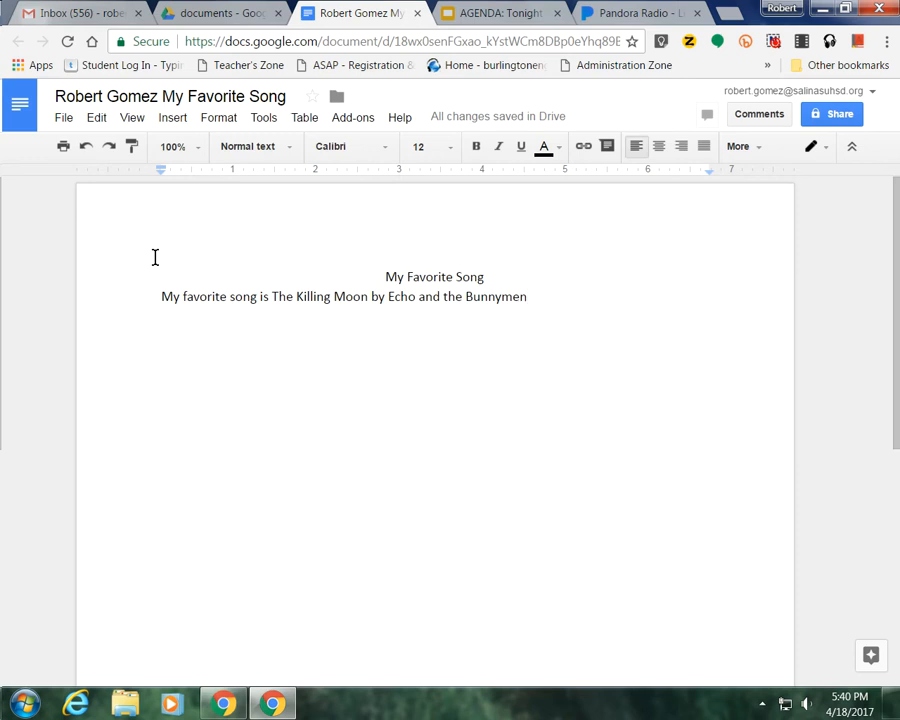
text(.)
text(I like )
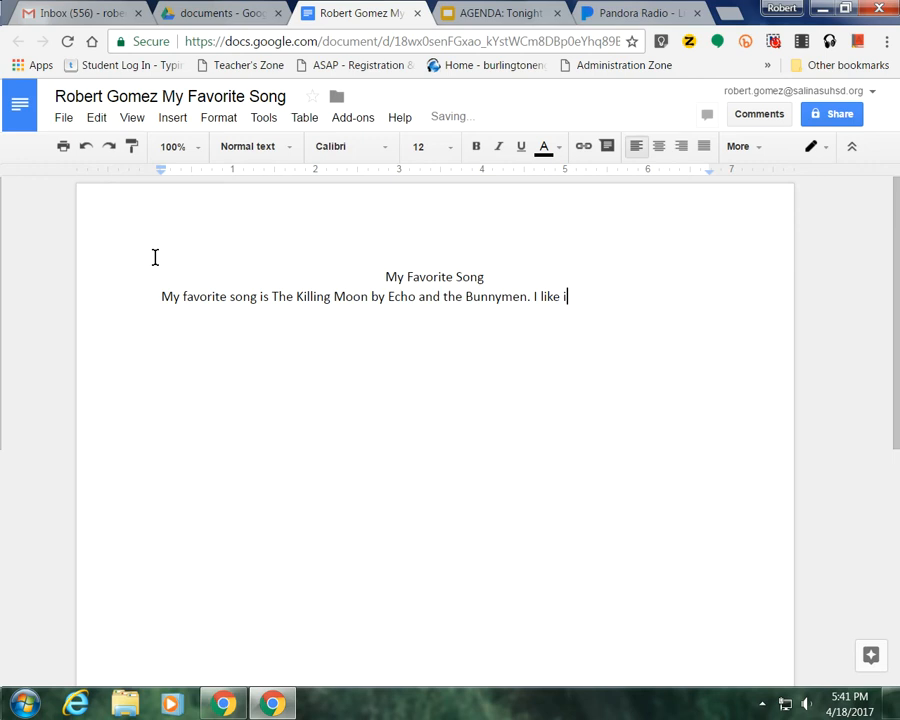
text(The Killing Moon)
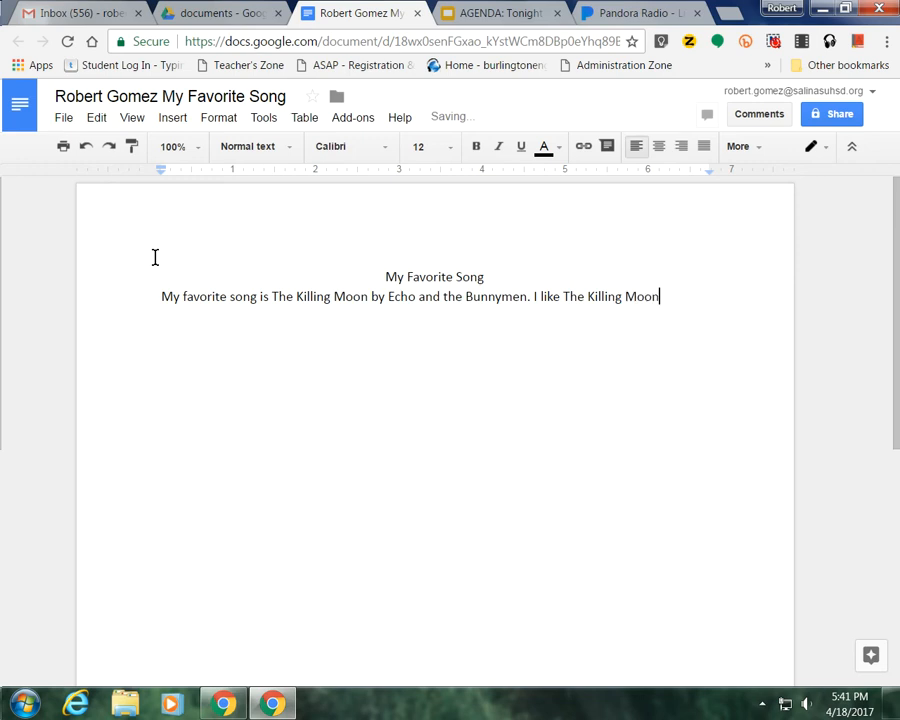
text( because I can)
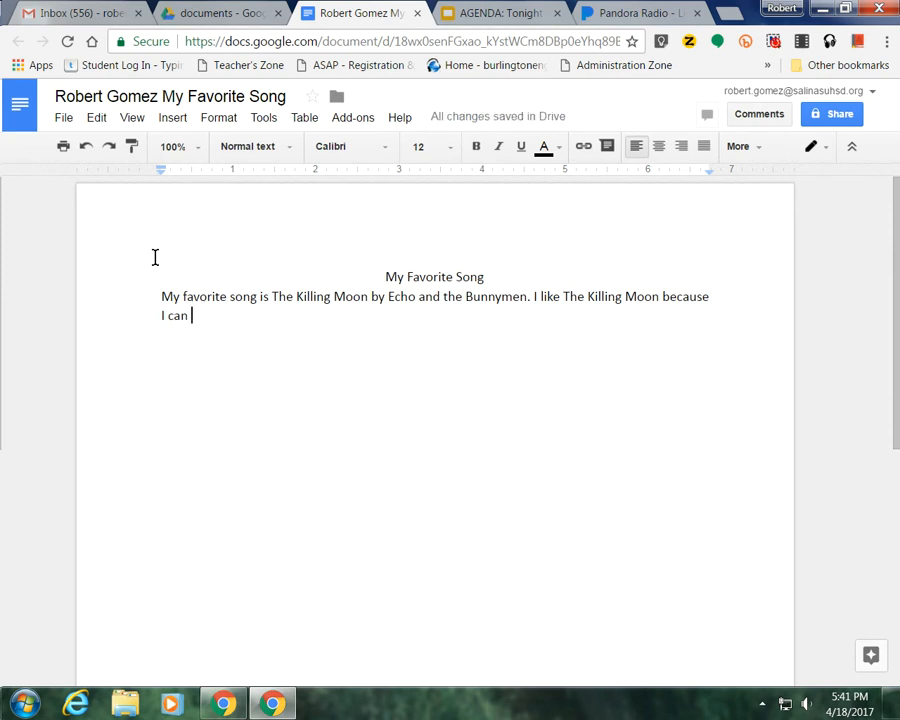
text( pl)
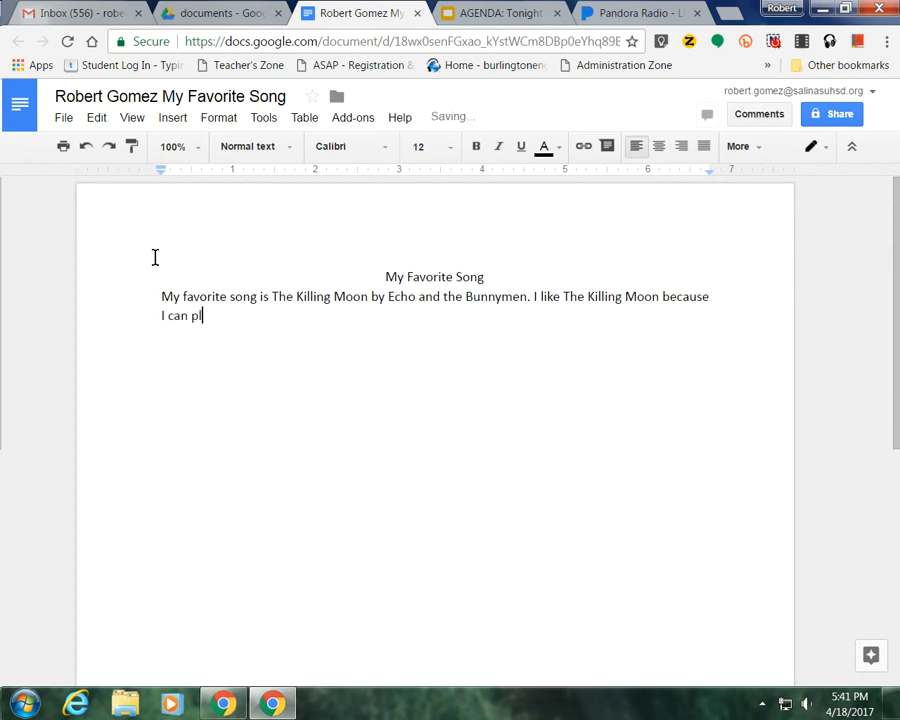
text(ay and sing it on)
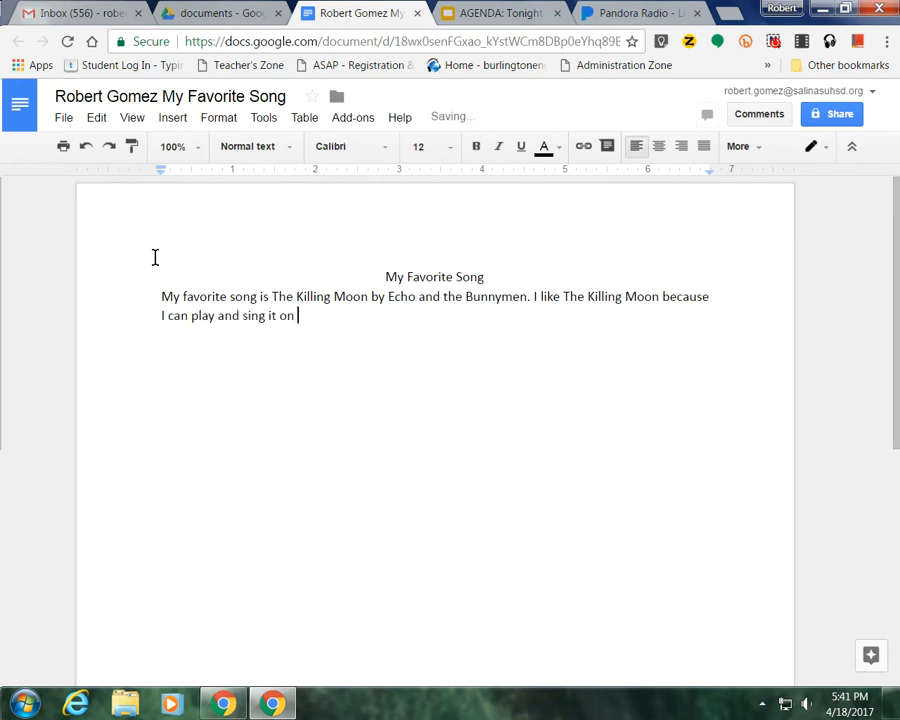
Finish the sentence as 'I like The Killing Moon because I can play it on the guitar and sing the song.'.
key(BackSpace)
key(BackSpace)
key(BackSpace)
key(BackSpace)
key(BackSpace)
key(BackSpace)
key(BackSpace)
key(BackSpace)
key(BackSpace)
key(BackSpace)
key(BackSpace)
key(BackSpace)
key(BackSpace)
key(BackSpace)
key(BackSpace)
text(it on the gui)
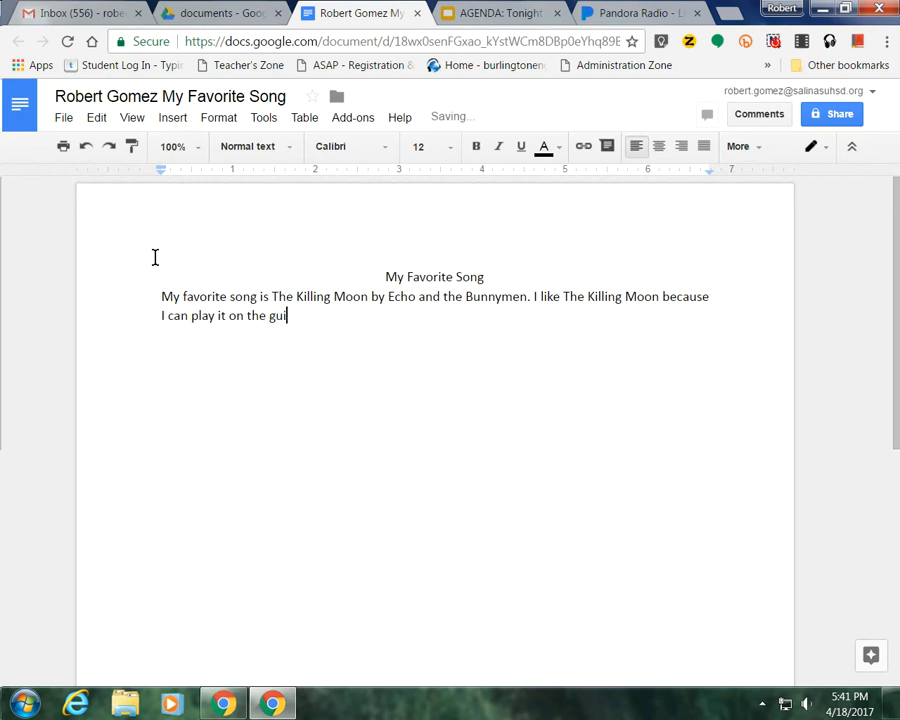
text(tar and sing)
text(.)
key(BackSpace)
key(BackSpace)
text(the song.)
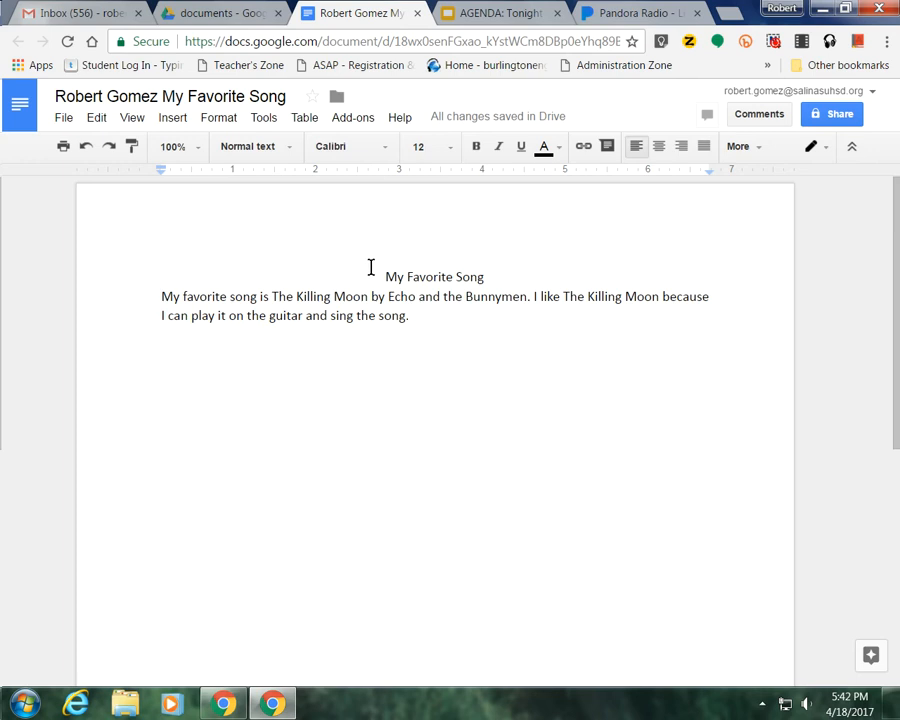
Bold the 'My Favorite Song' heading.
drag(385, 274, 494, 274)
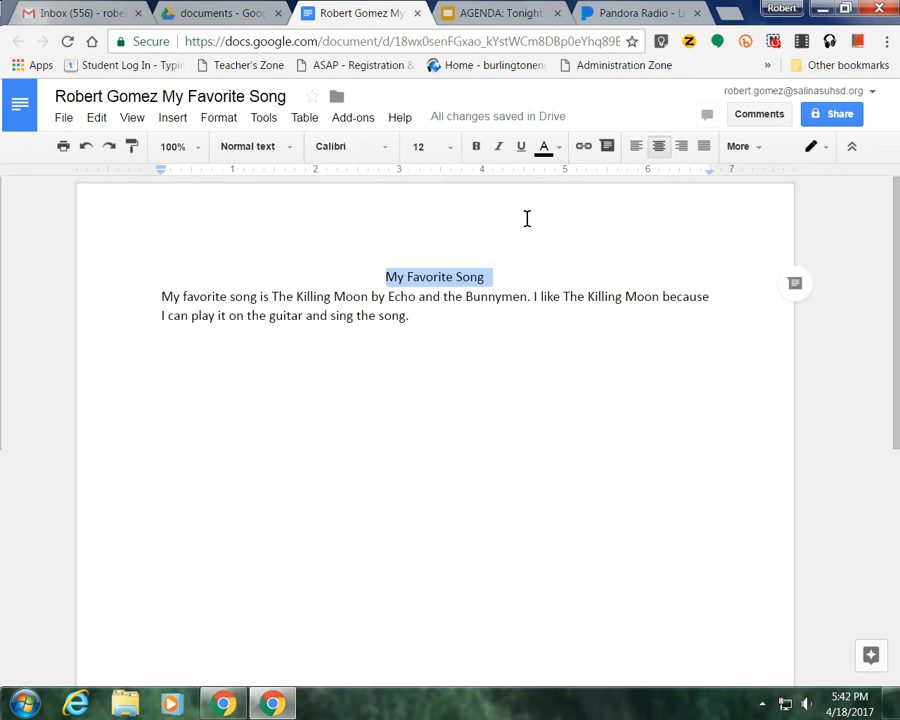
click(477, 148)
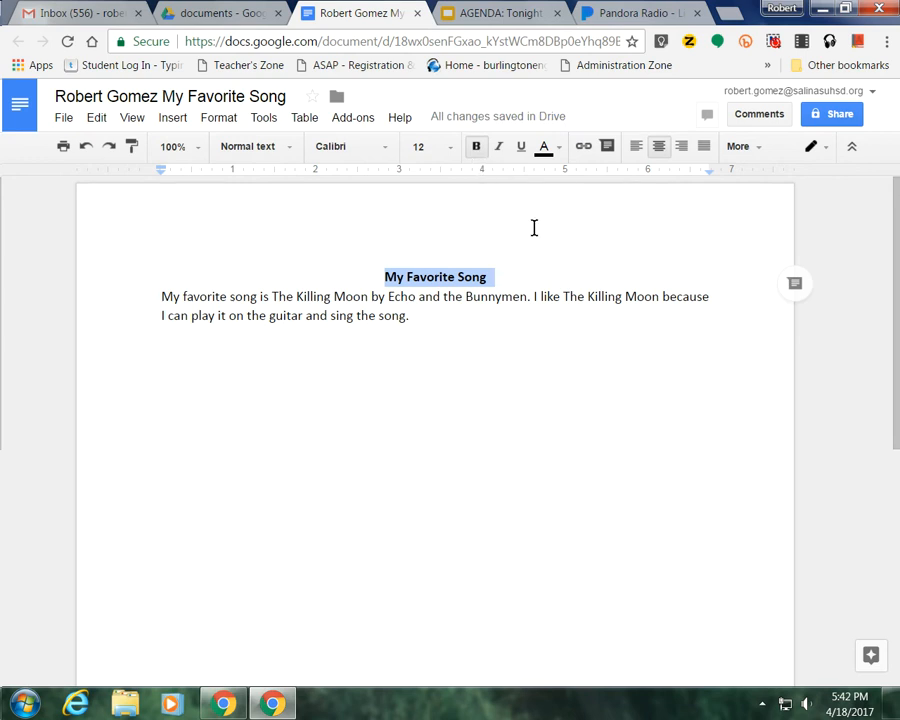
Give the 'My Favorite Song' heading a reddish-purple text colour.
click(554, 157)
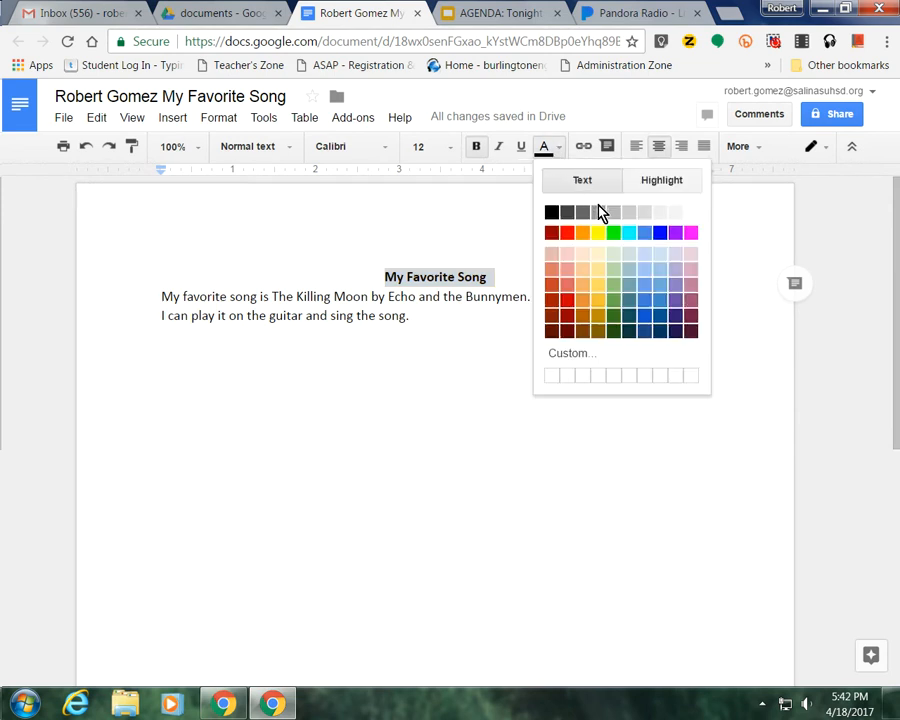
click(690, 316)
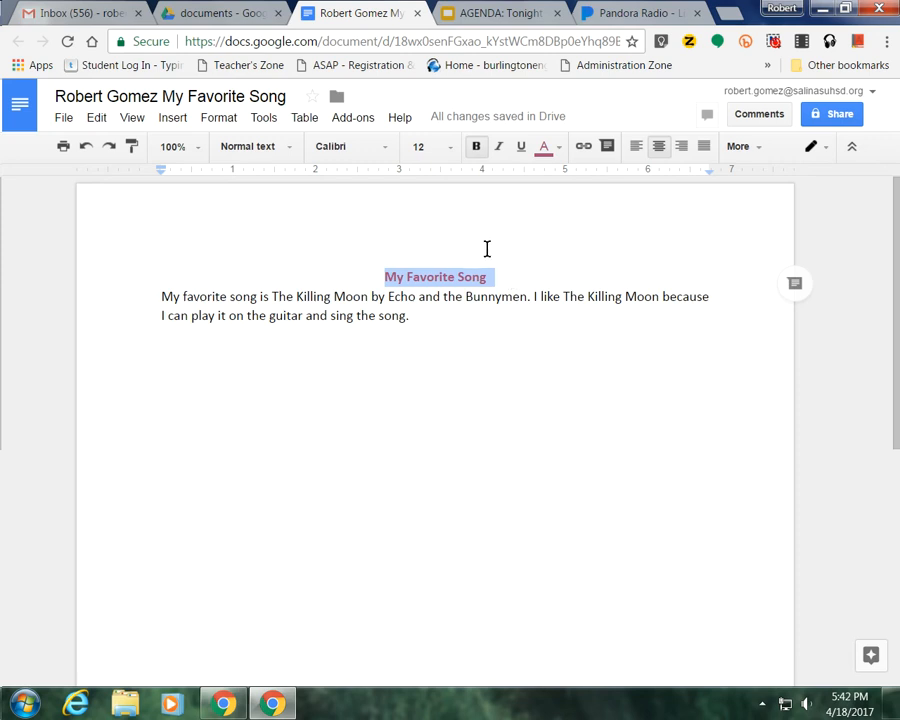
click(570, 237)
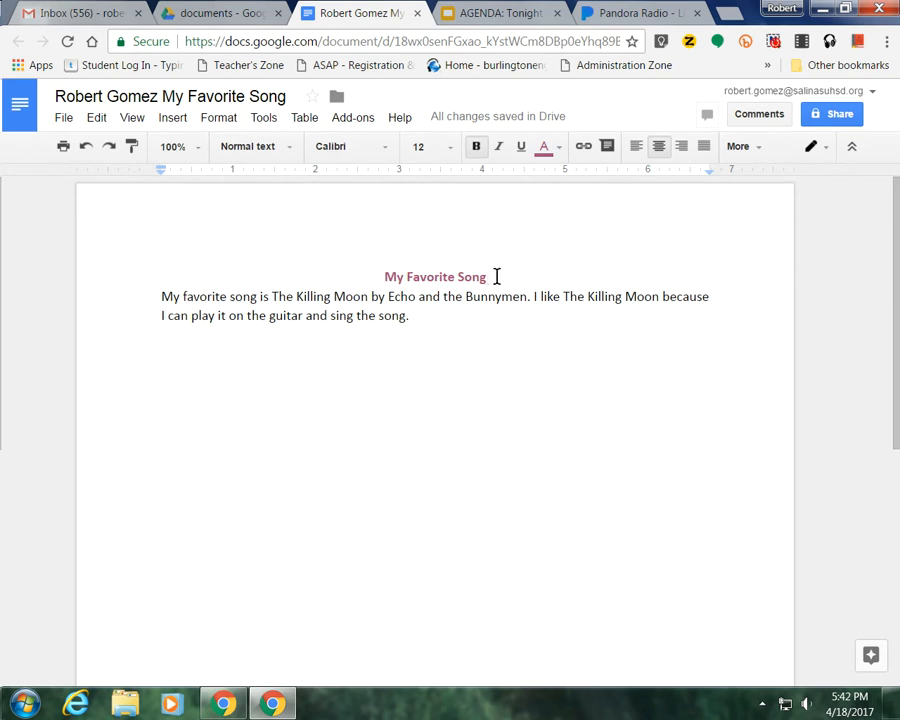
Try a yellow highlight on the title 'My Favorite Song'.
drag(490, 277, 370, 273)
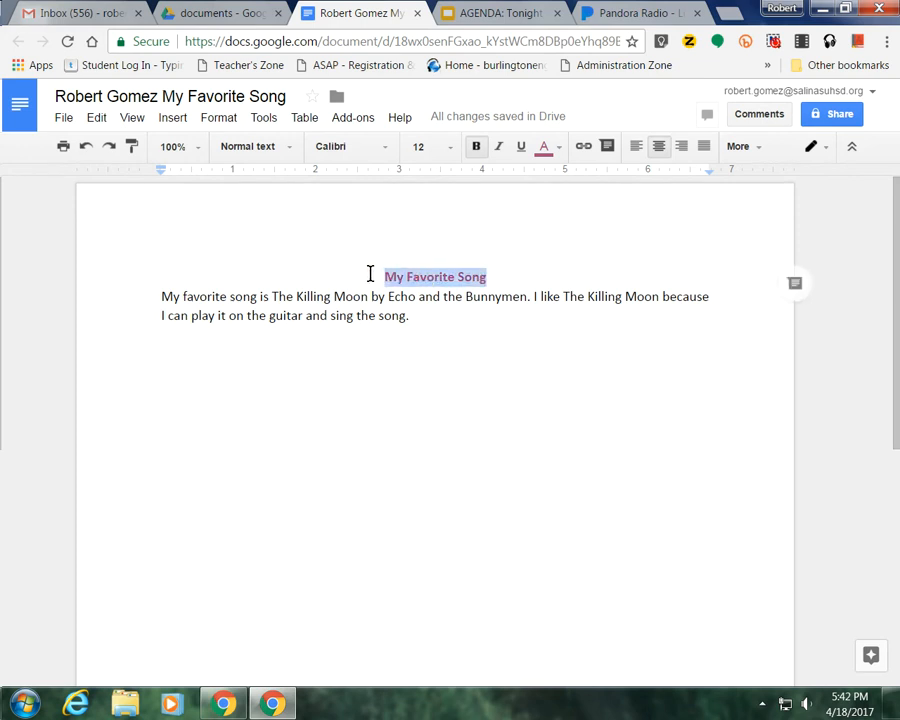
click(556, 152)
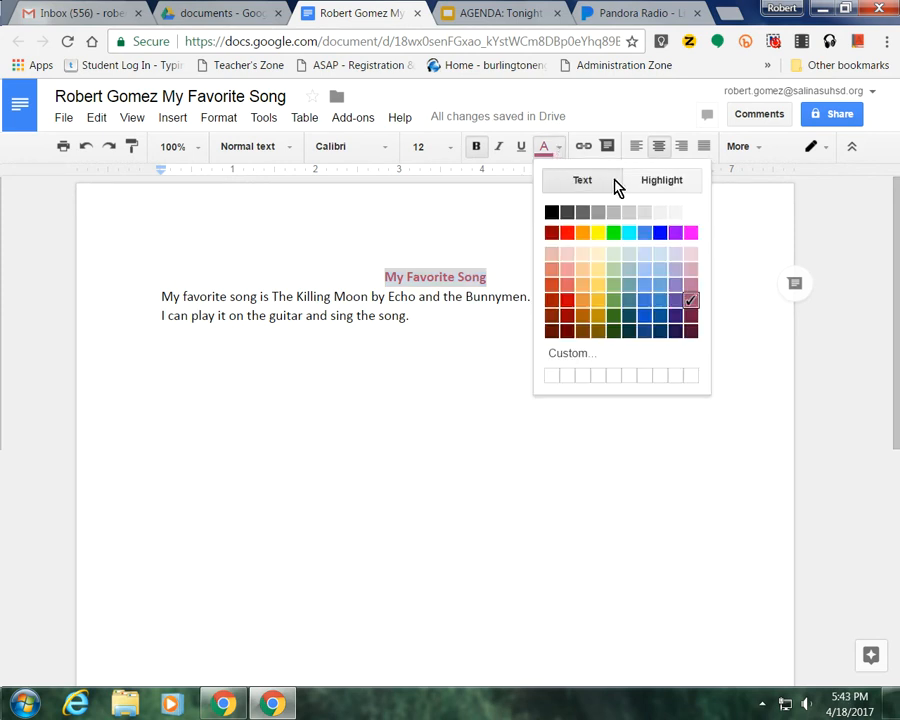
click(663, 182)
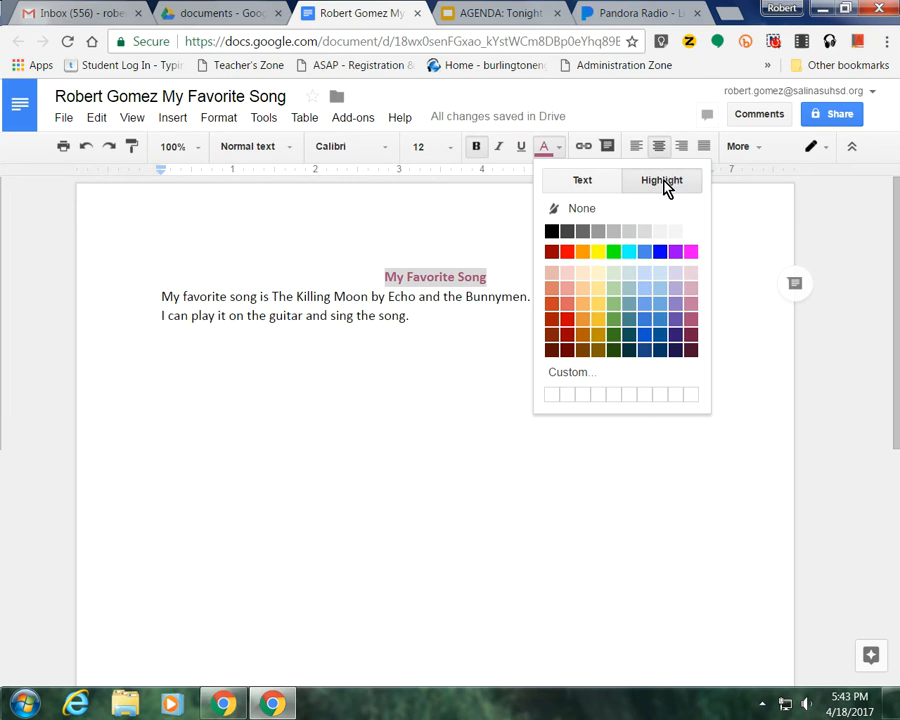
click(597, 251)
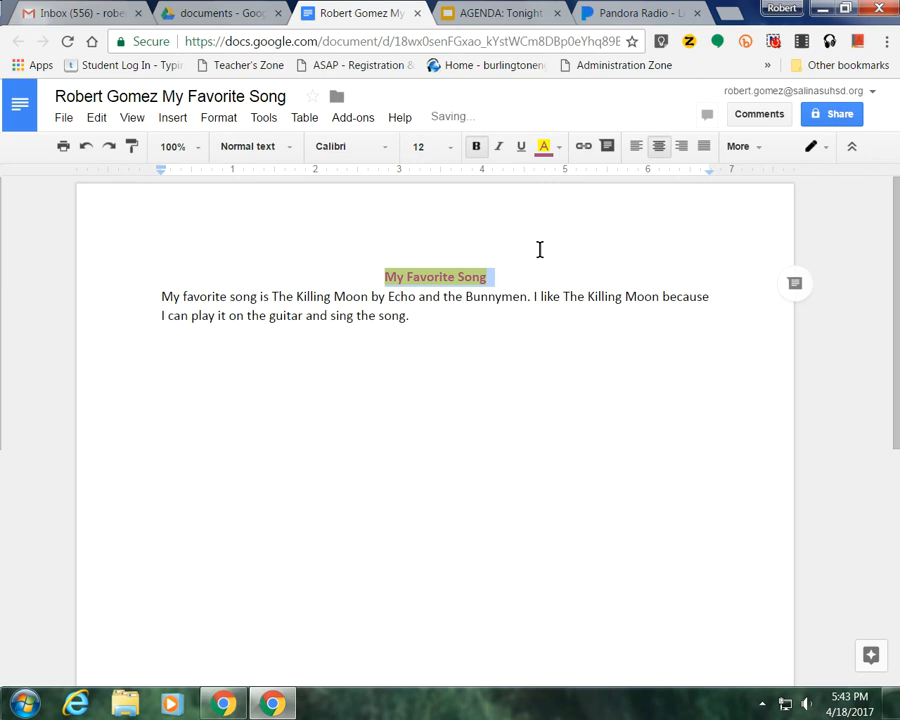
click(336, 252)
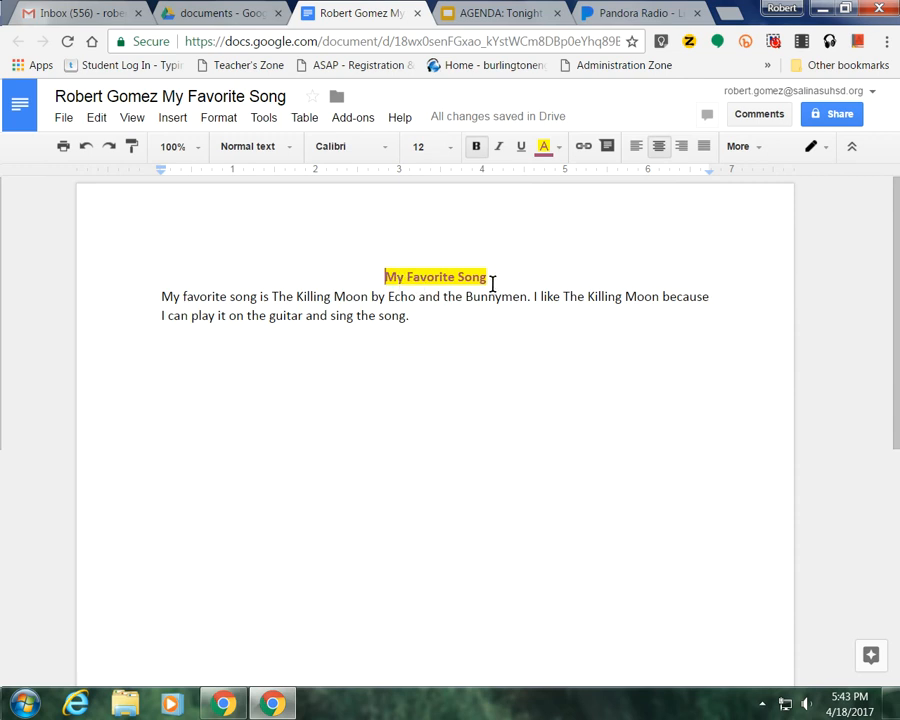
Change the title's highlight from yellow to orange.
double_click(493, 281)
drag(493, 281, 384, 275)
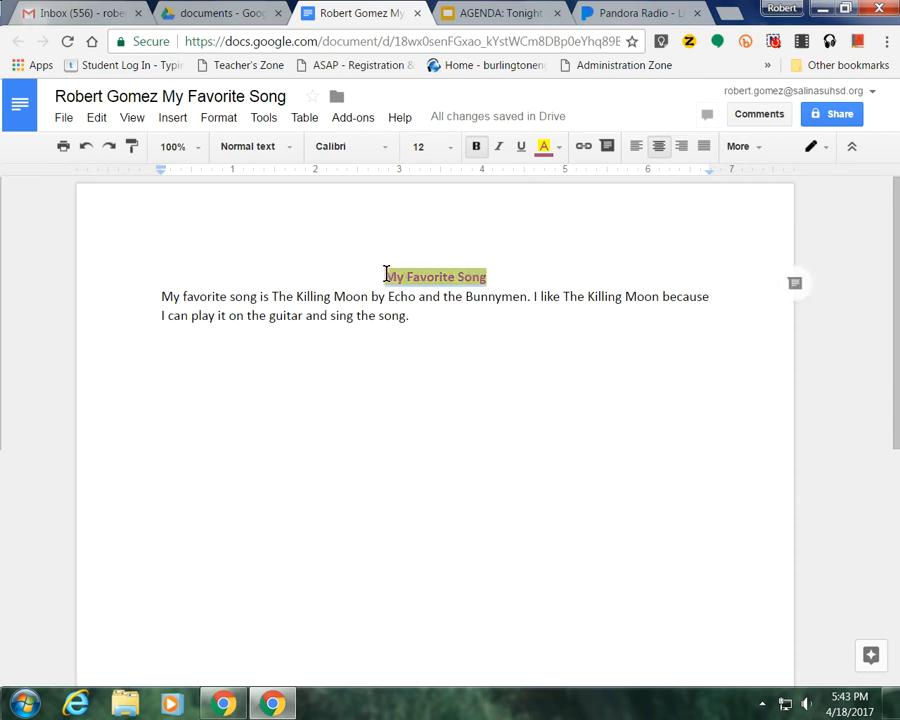
click(556, 150)
click(581, 253)
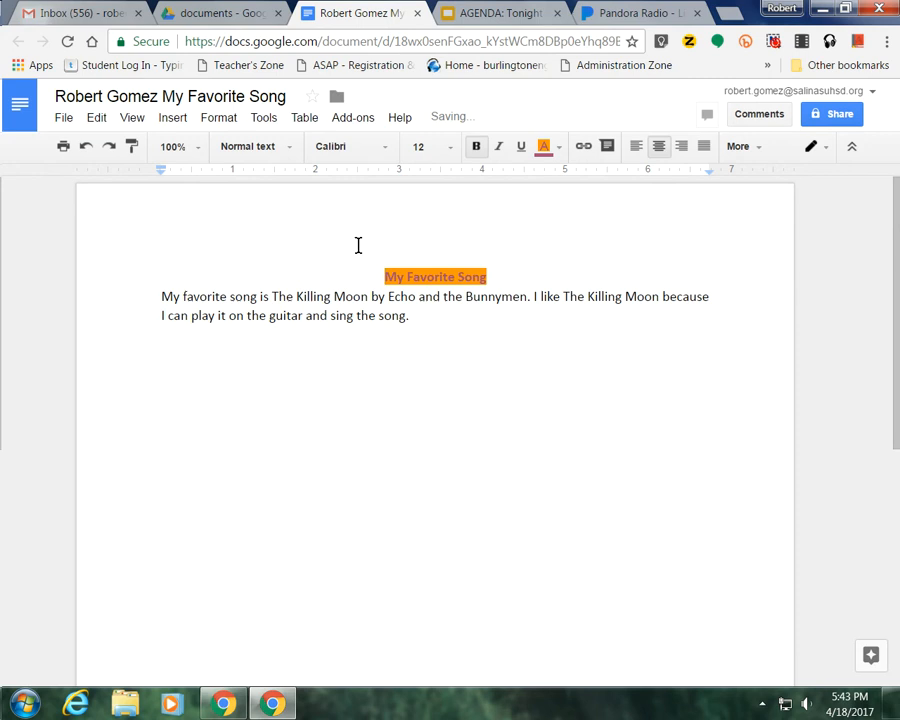
Set the title's highlight to None, leaving only its purple text colour.
drag(378, 275, 507, 275)
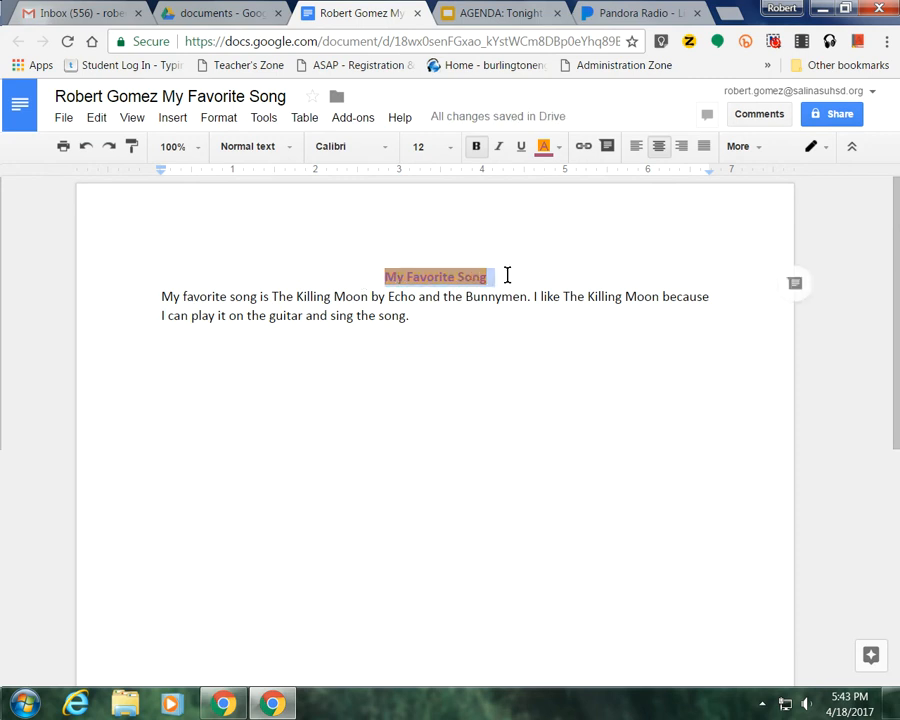
click(548, 150)
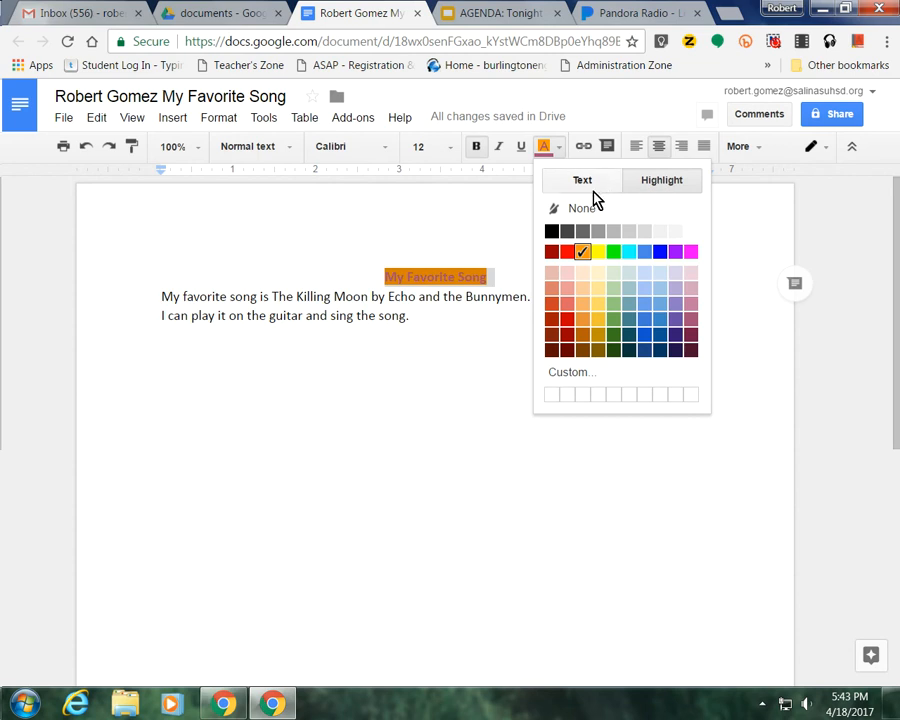
click(645, 188)
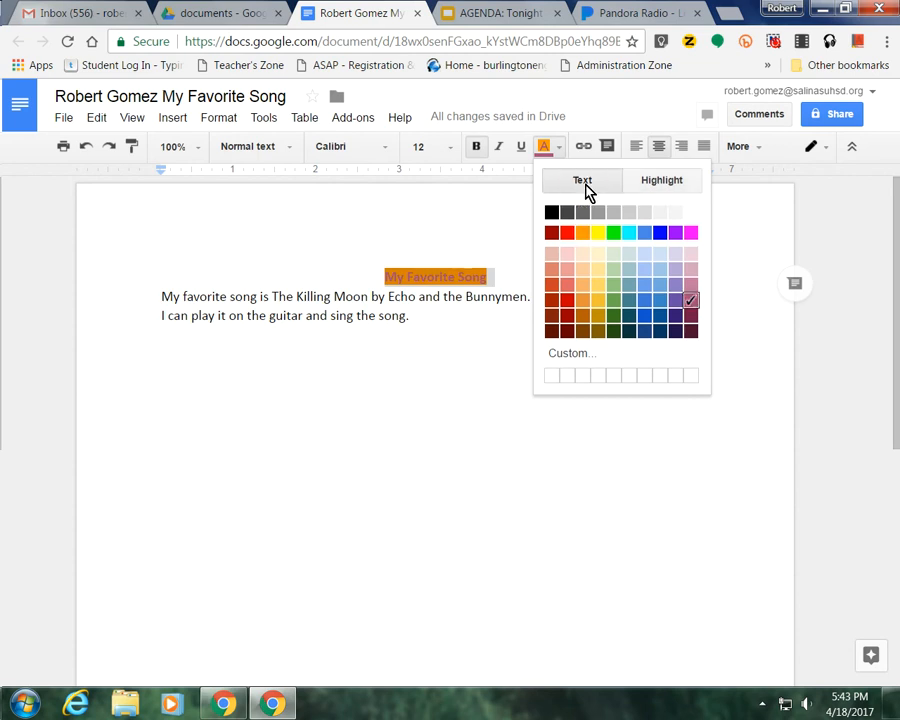
click(659, 190)
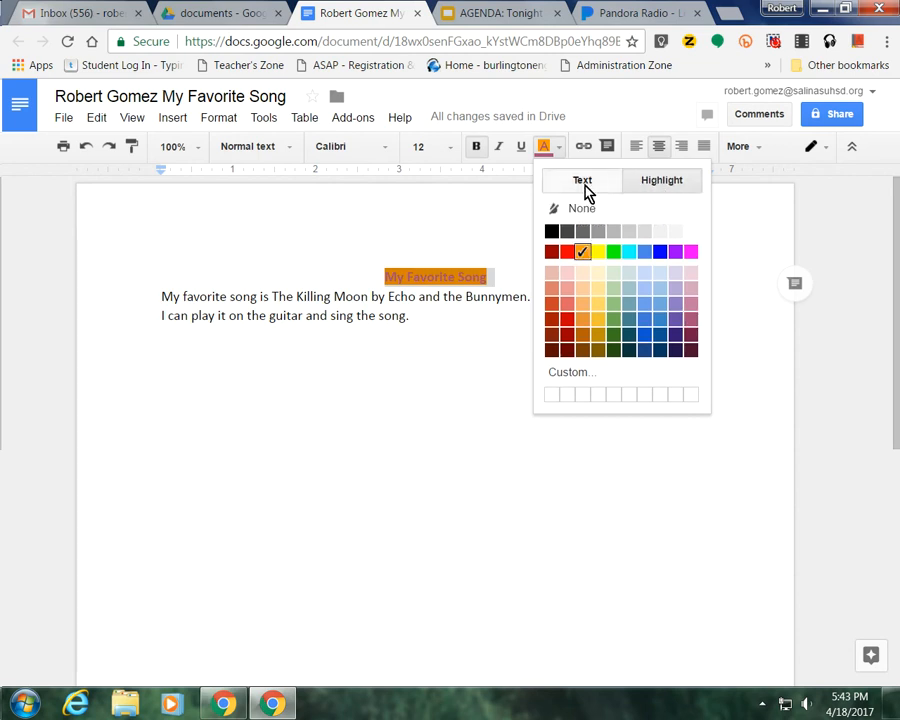
click(584, 190)
click(654, 194)
click(573, 188)
click(660, 193)
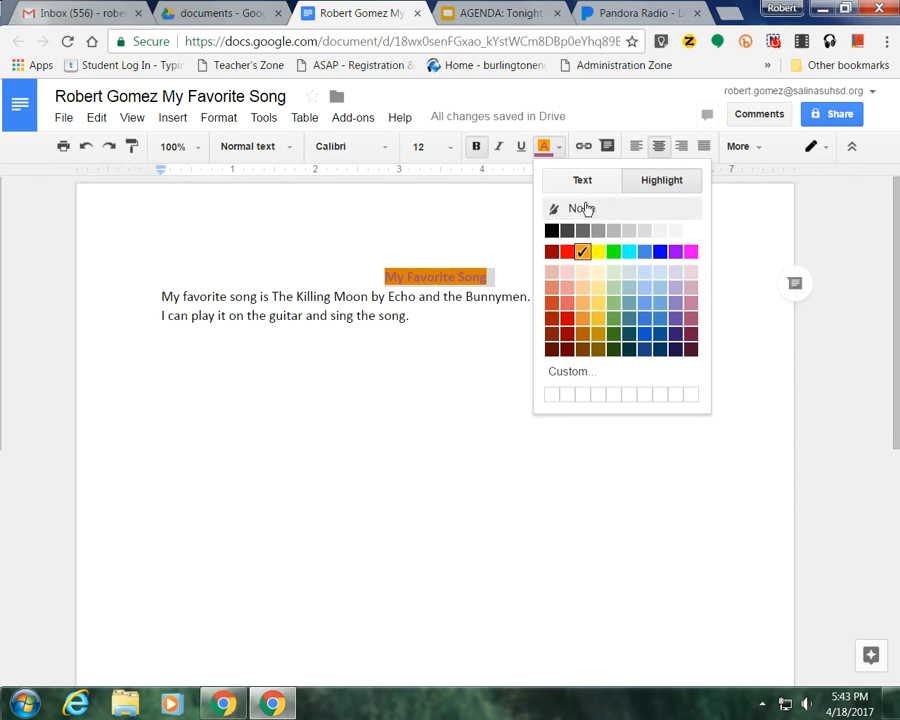
click(581, 212)
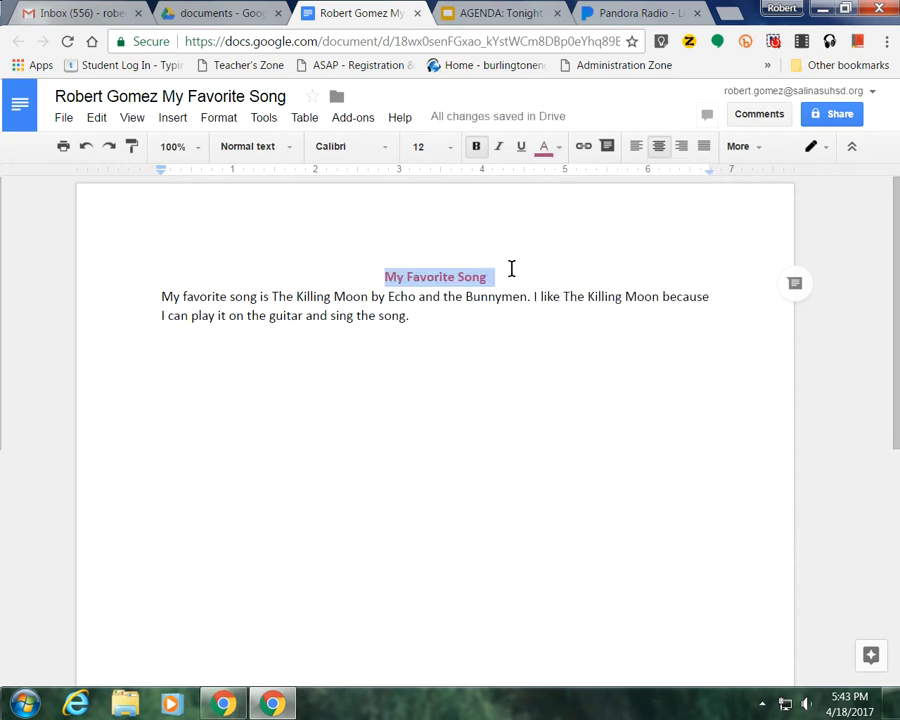
Italicize both mentions of 'The Killing Moon' in the paragraph.
click(432, 308)
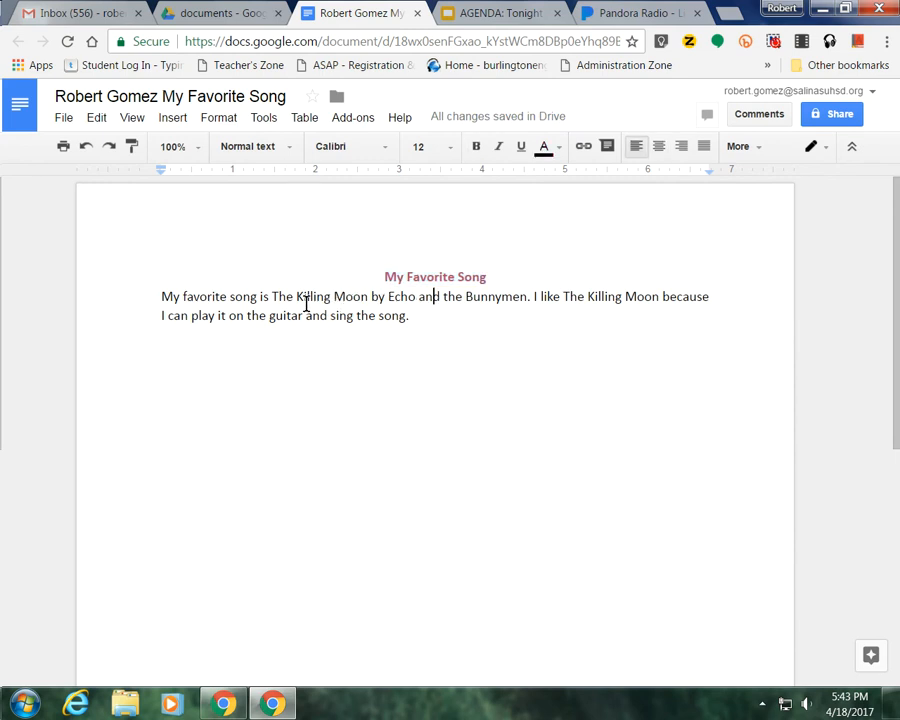
drag(272, 297, 331, 297)
click(262, 297)
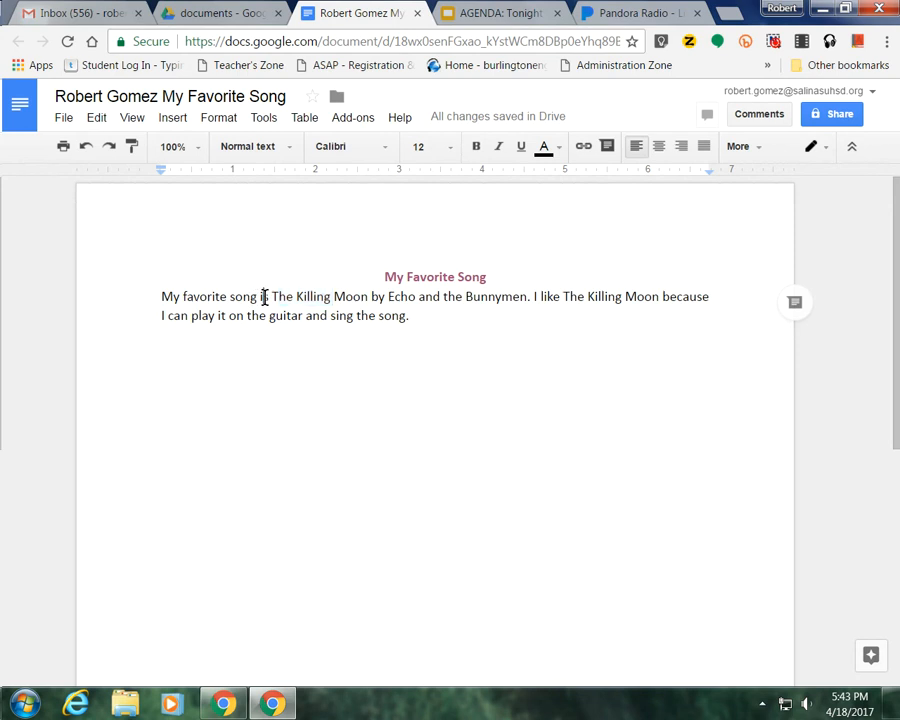
drag(271, 297, 370, 297)
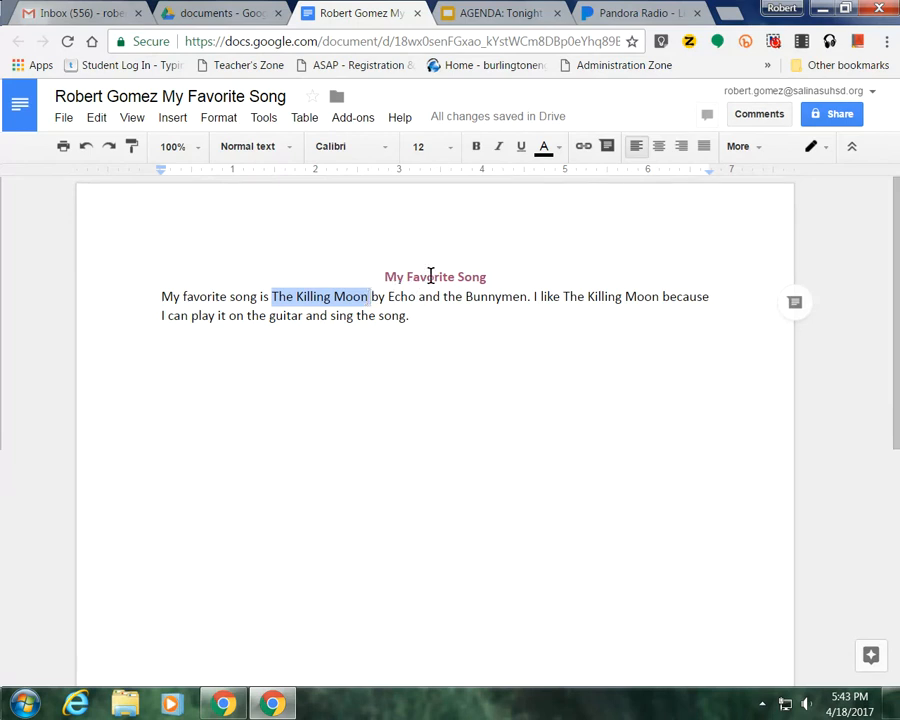
click(498, 154)
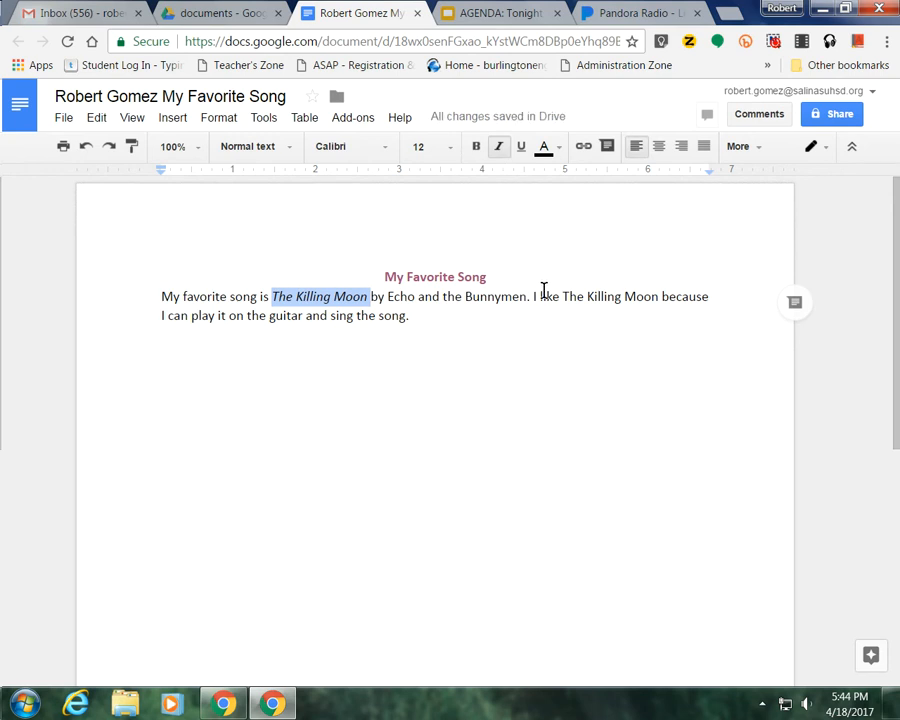
drag(563, 298, 661, 298)
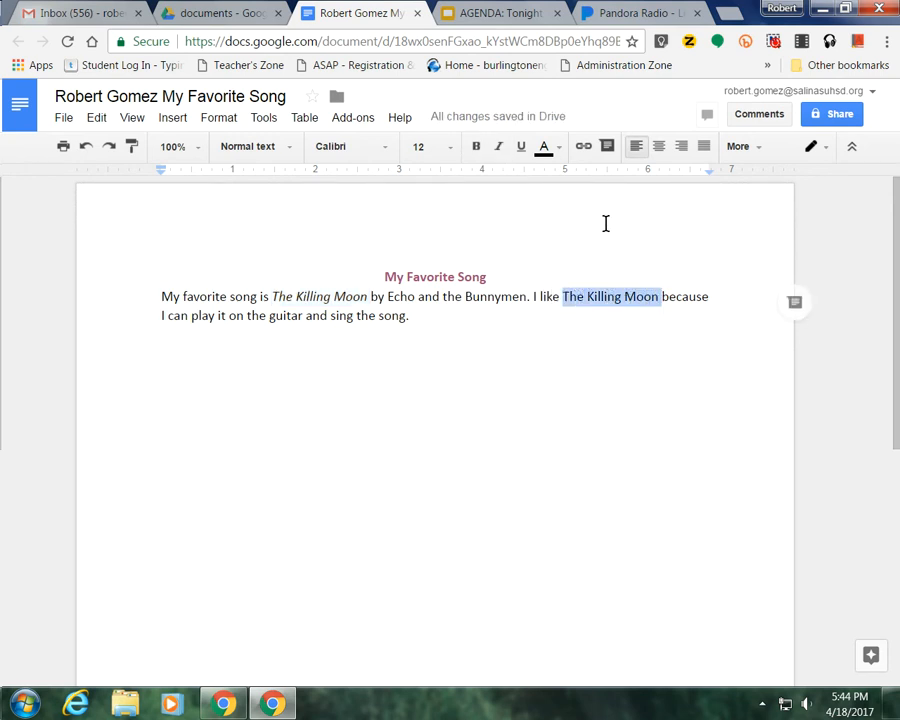
click(499, 148)
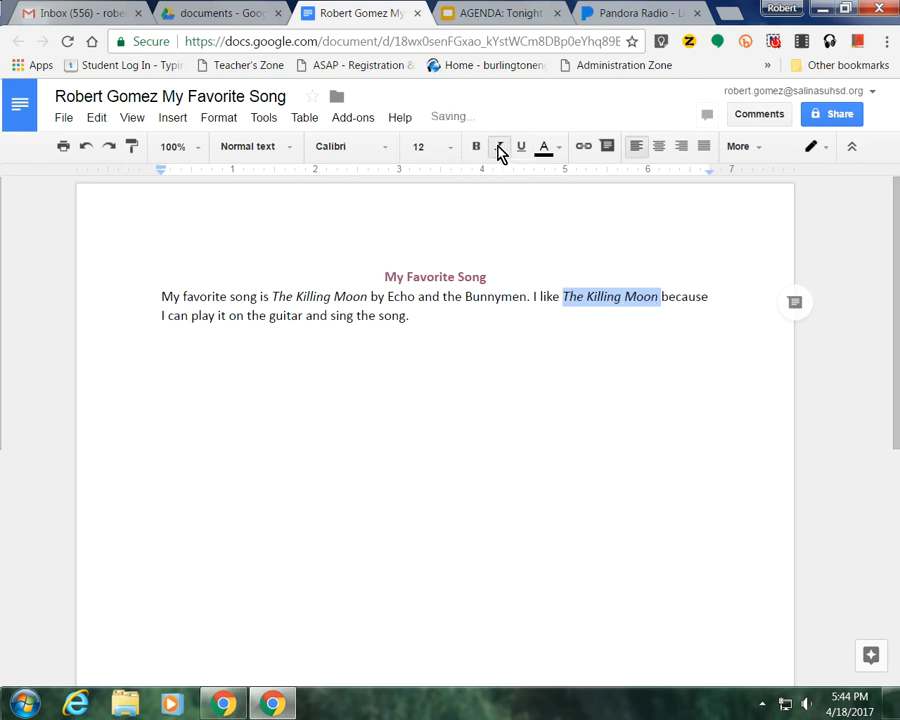
click(509, 292)
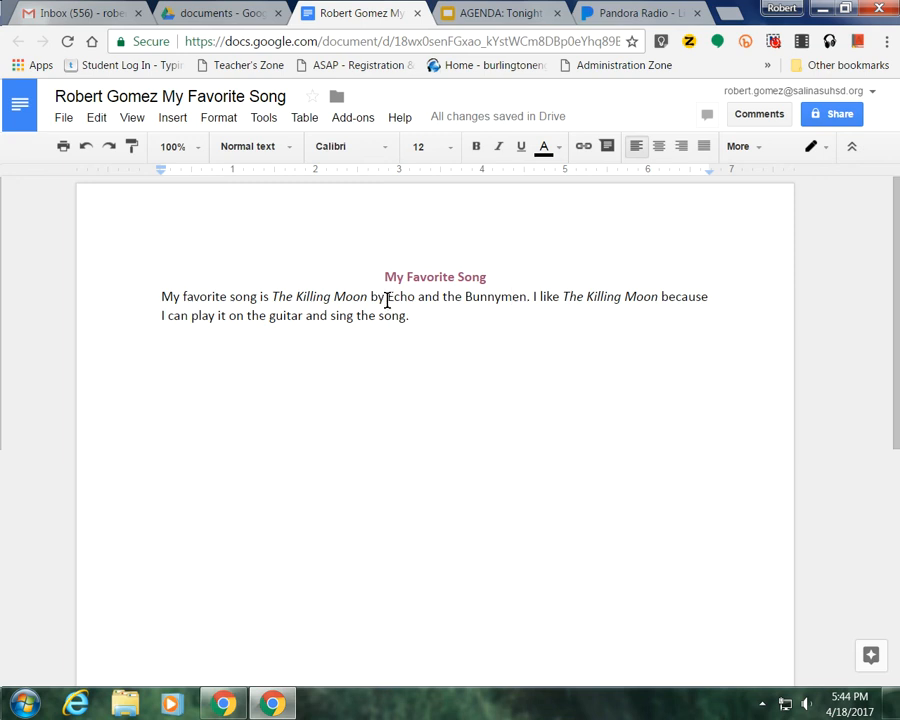
Make the band name 'Echo and the Bunnymen' bold and italic.
drag(387, 298, 534, 299)
click(478, 150)
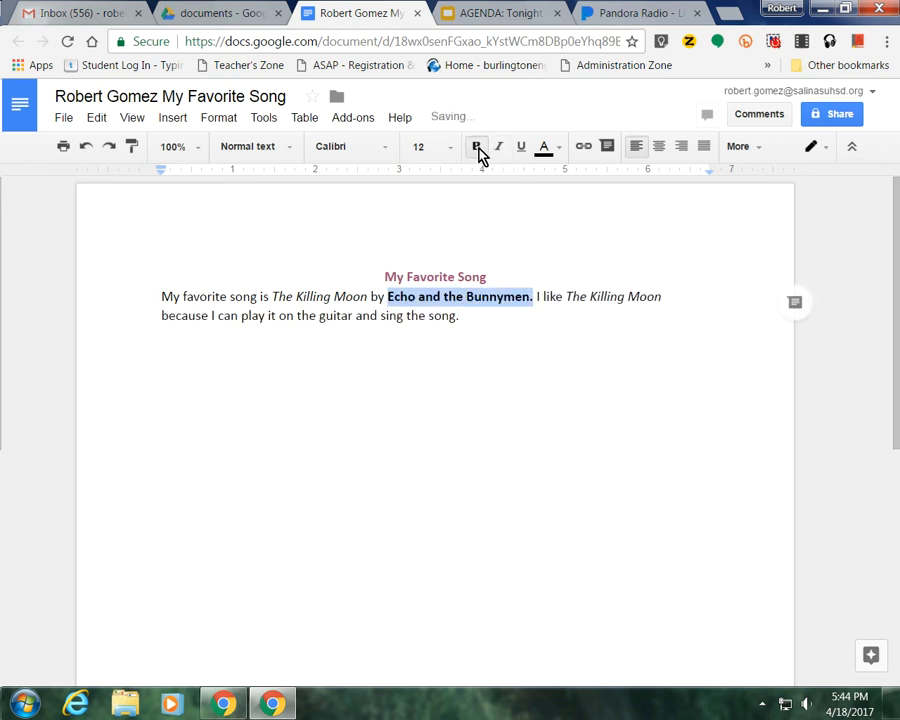
click(503, 153)
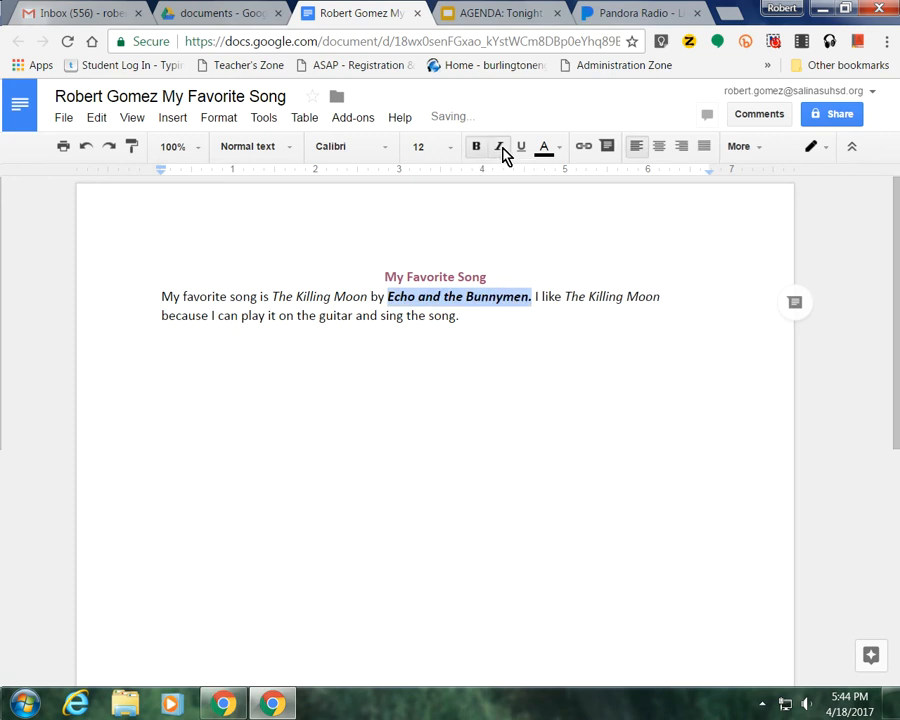
click(481, 321)
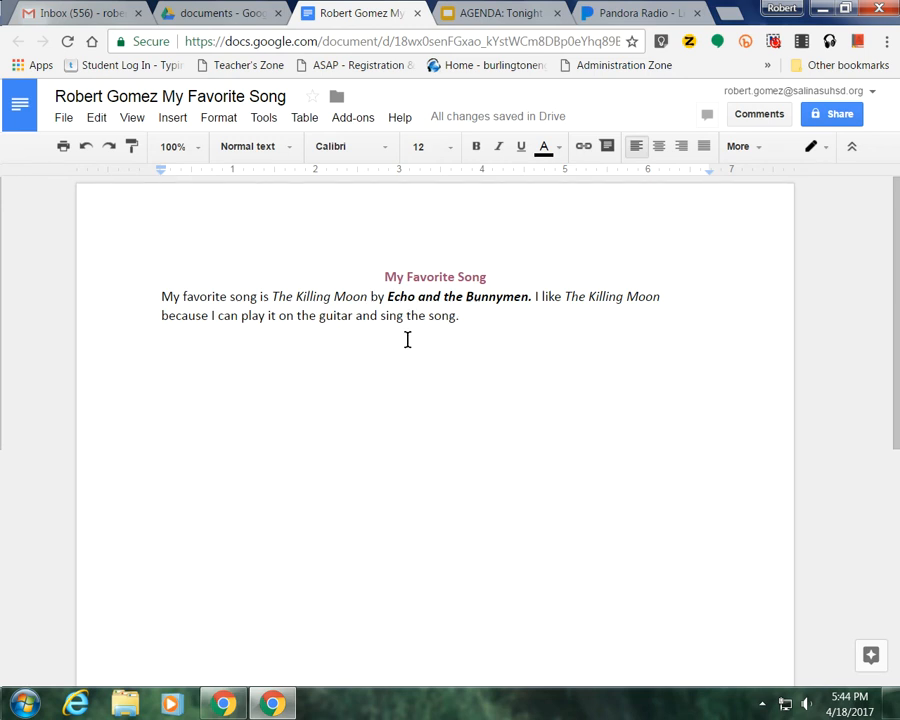
Underline the title 'My Favorite Song'.
click(382, 277)
drag(382, 277, 502, 279)
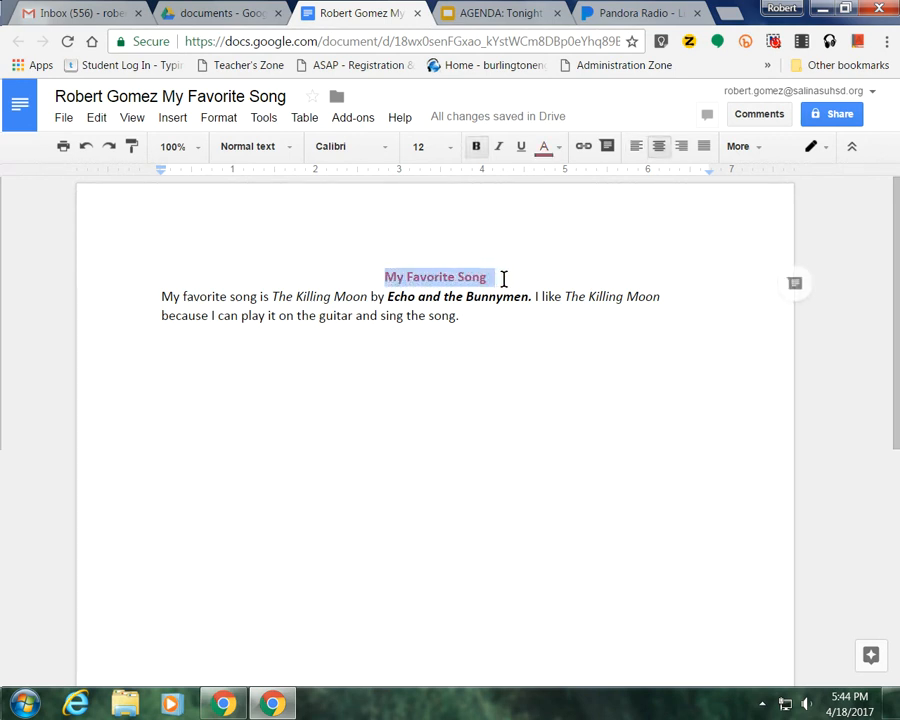
click(520, 150)
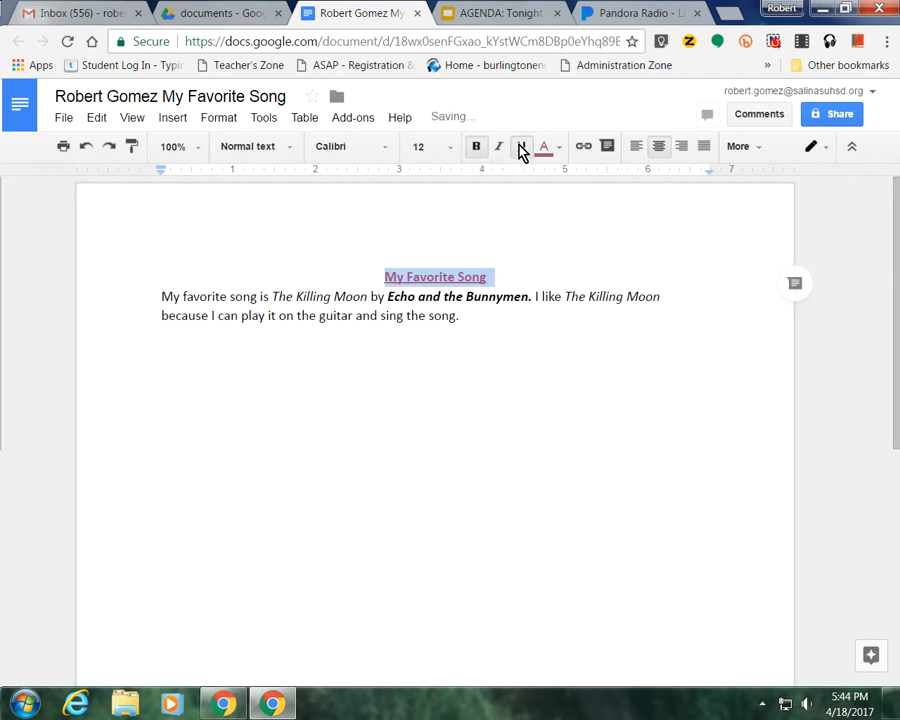
click(492, 318)
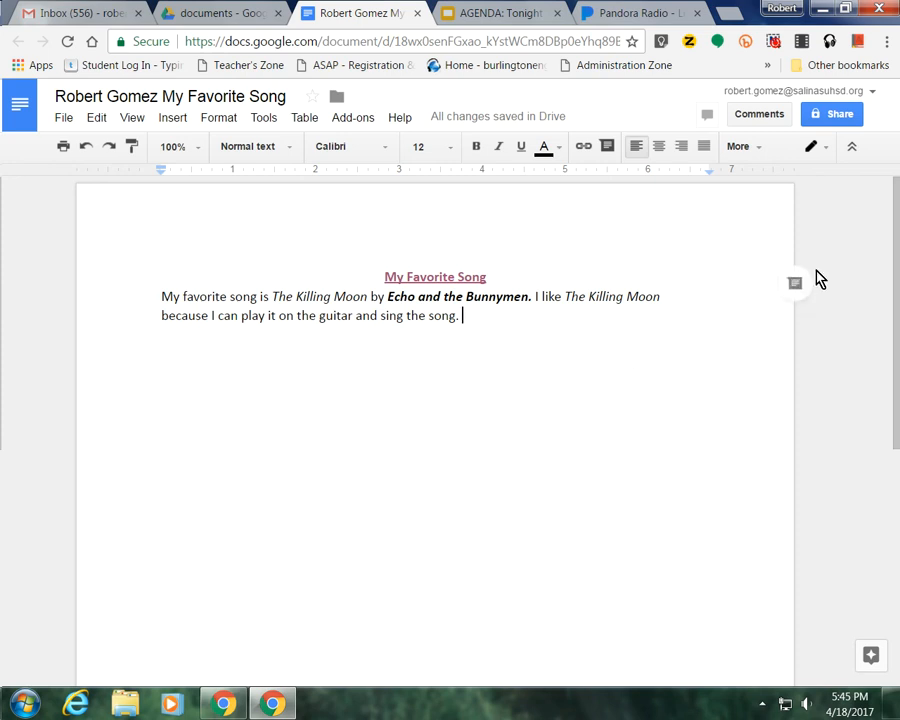
Set the document's sharing permission for recipients to Can view.
click(838, 124)
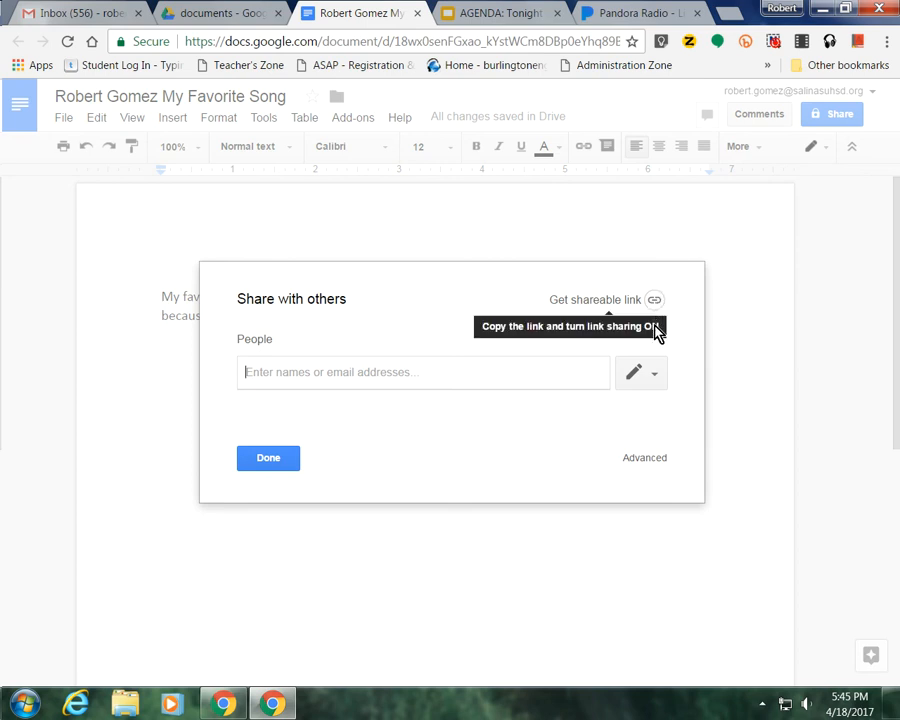
click(656, 380)
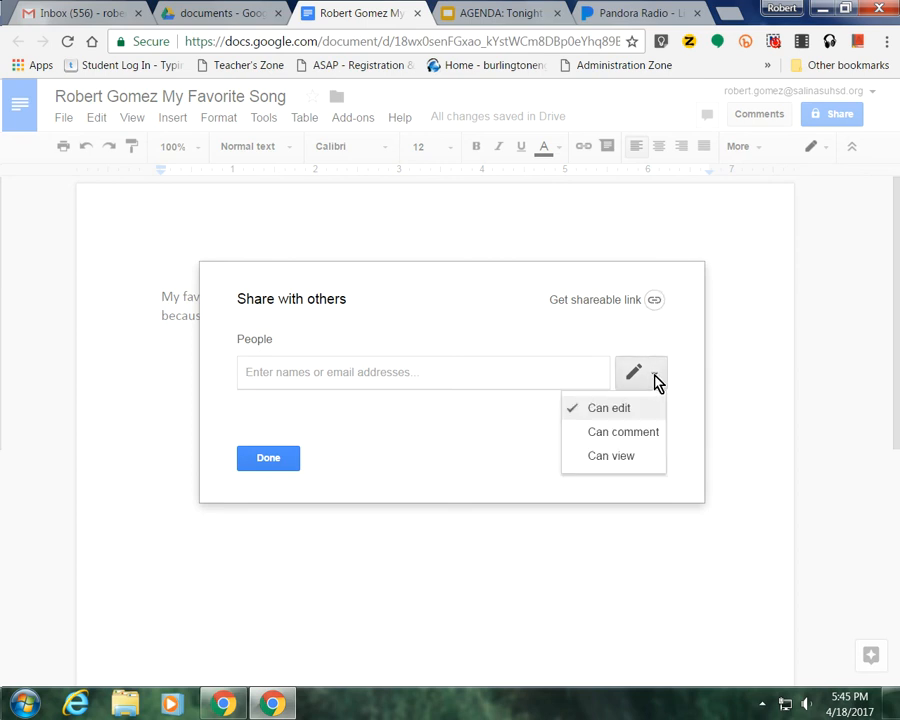
click(612, 456)
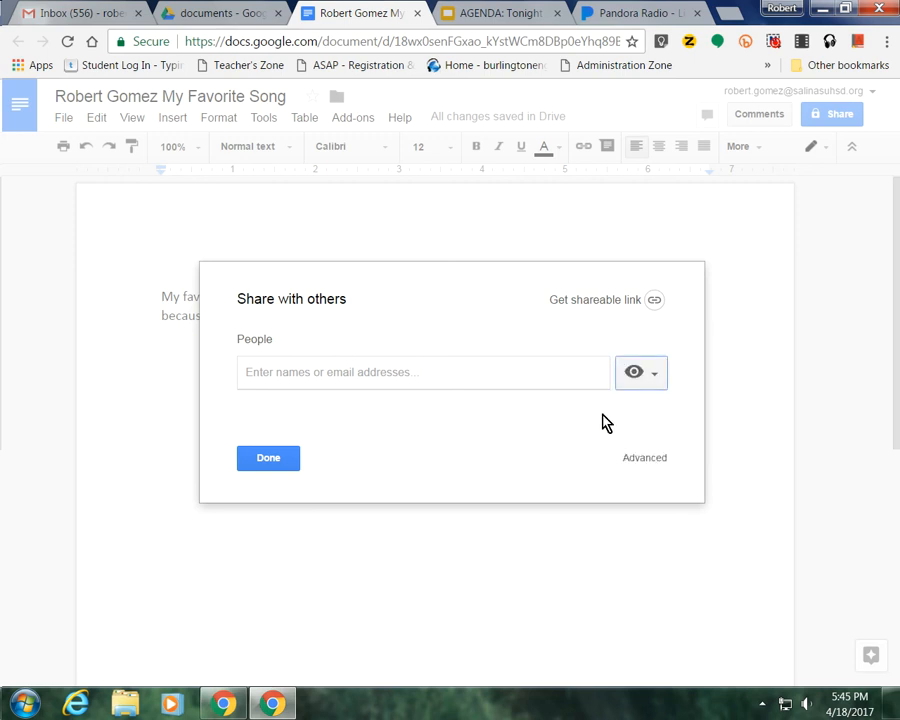
Add the Q4 int/adv 2017 contact group as recipients and send the invitation.
click(387, 373)
text(q4)
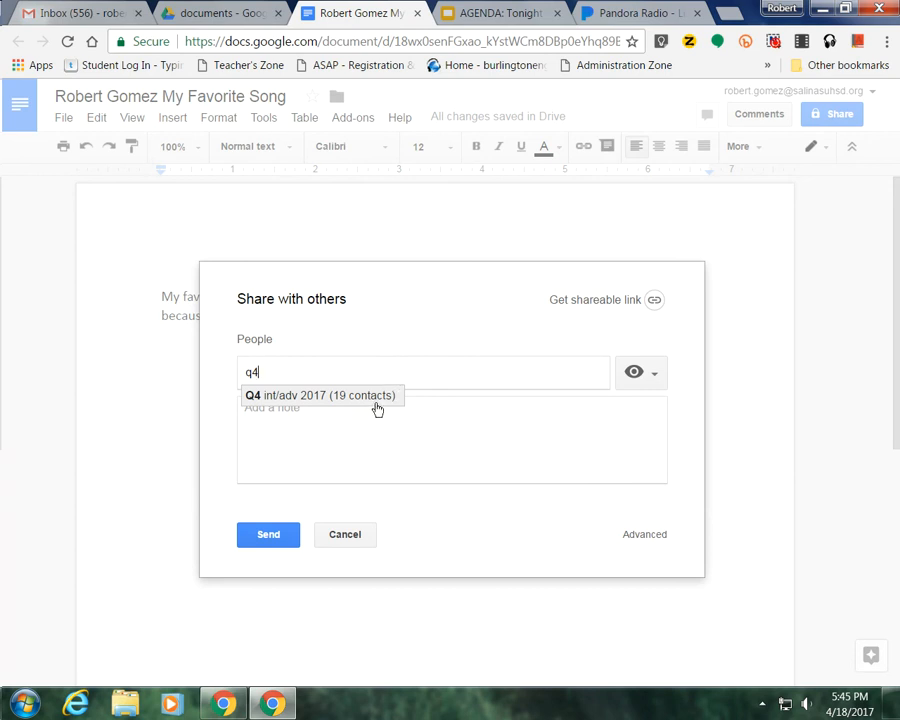
click(377, 408)
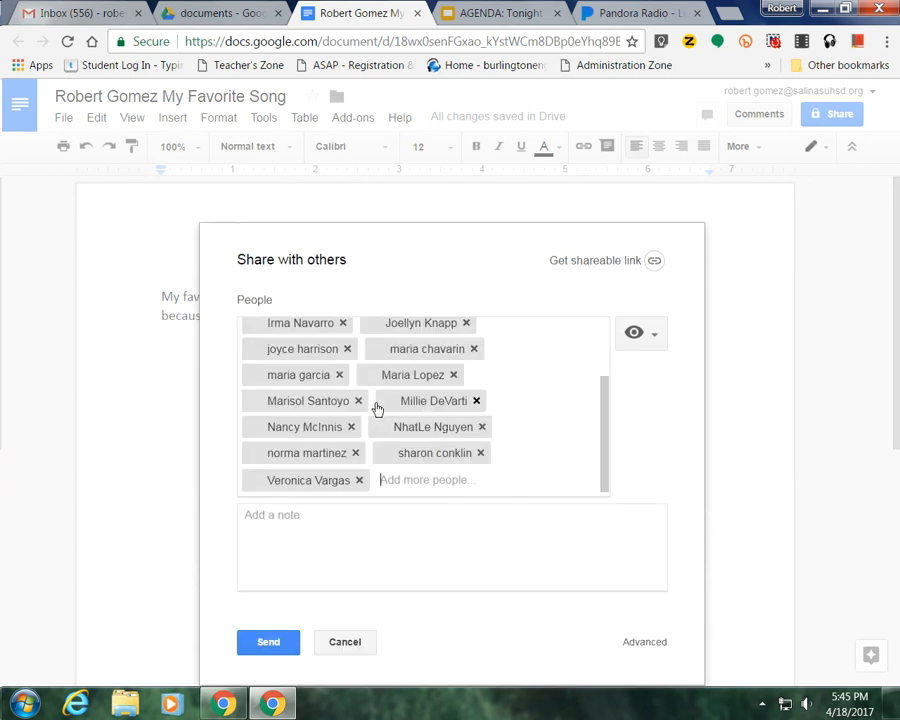
click(369, 513)
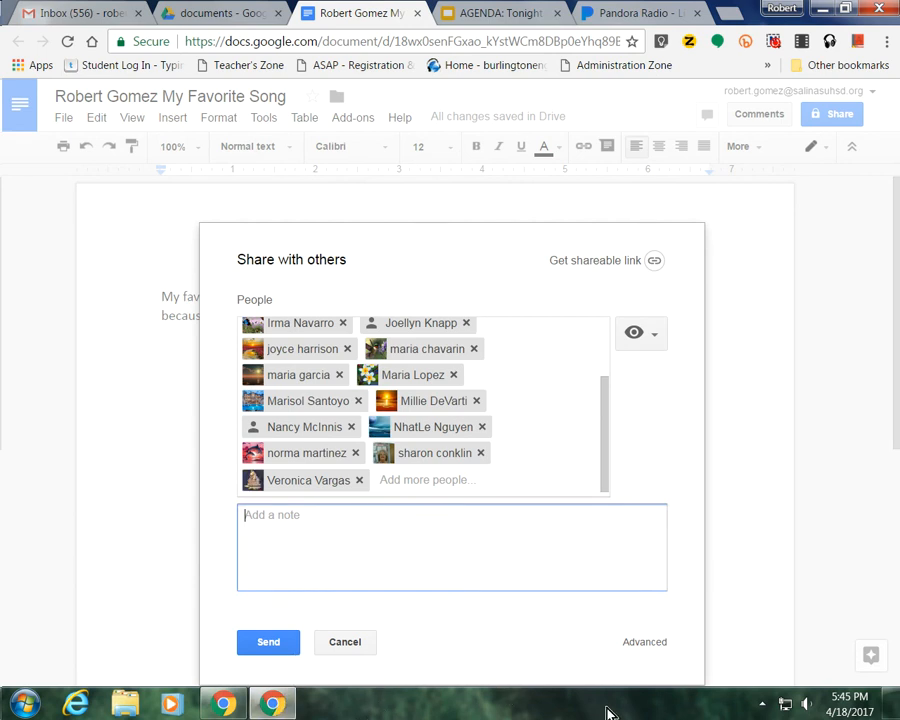
click(270, 644)
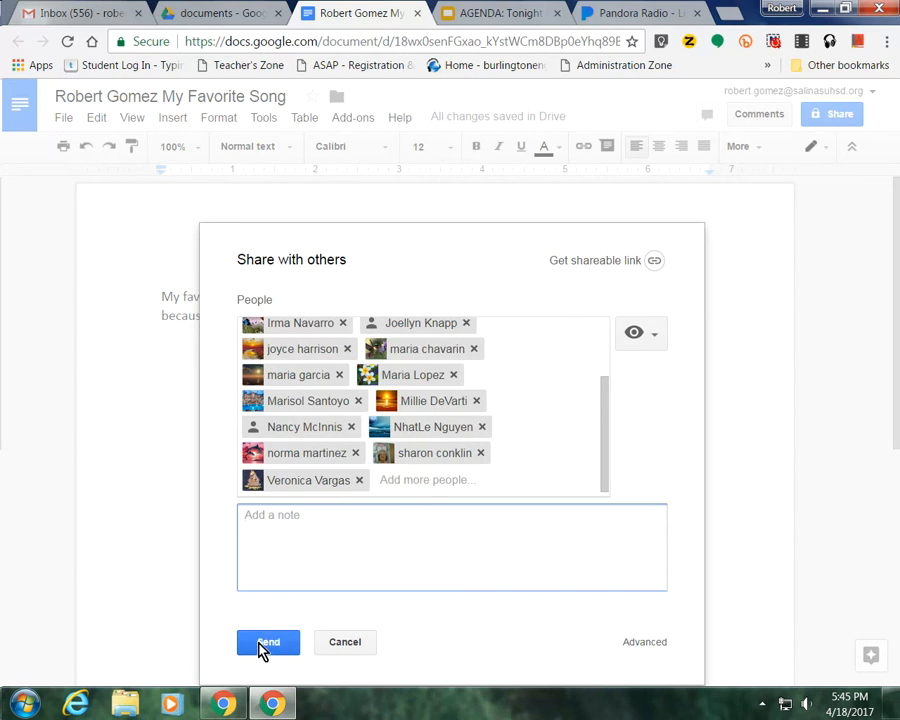